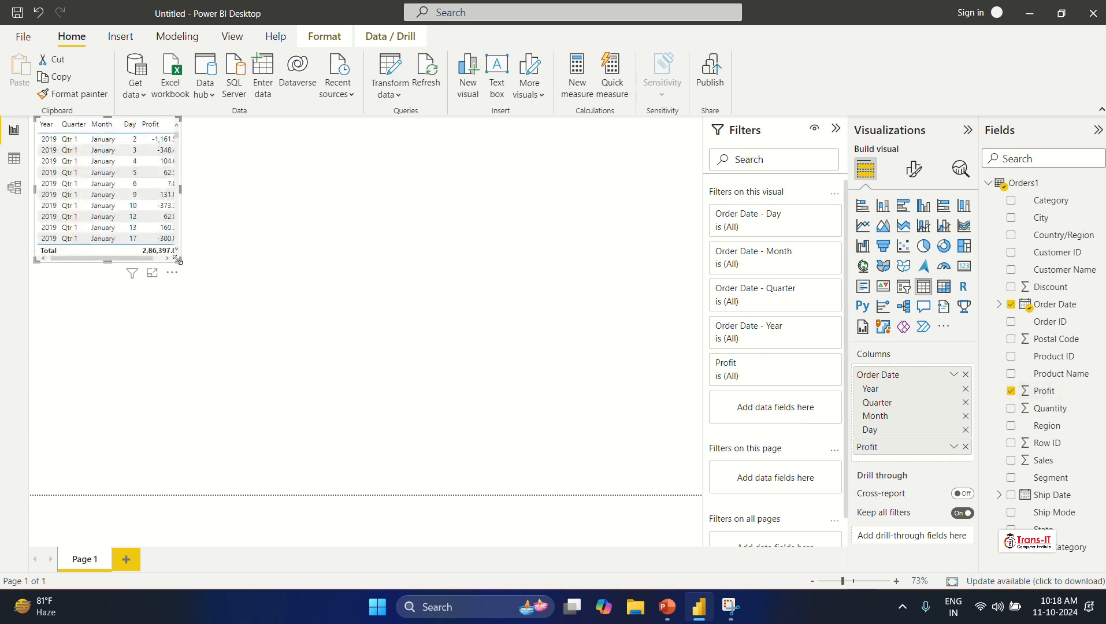
Enlarge the table visual and customize the current theme's general text to a font size of 18 pt.
left_click_drag(179, 263, 530, 482)
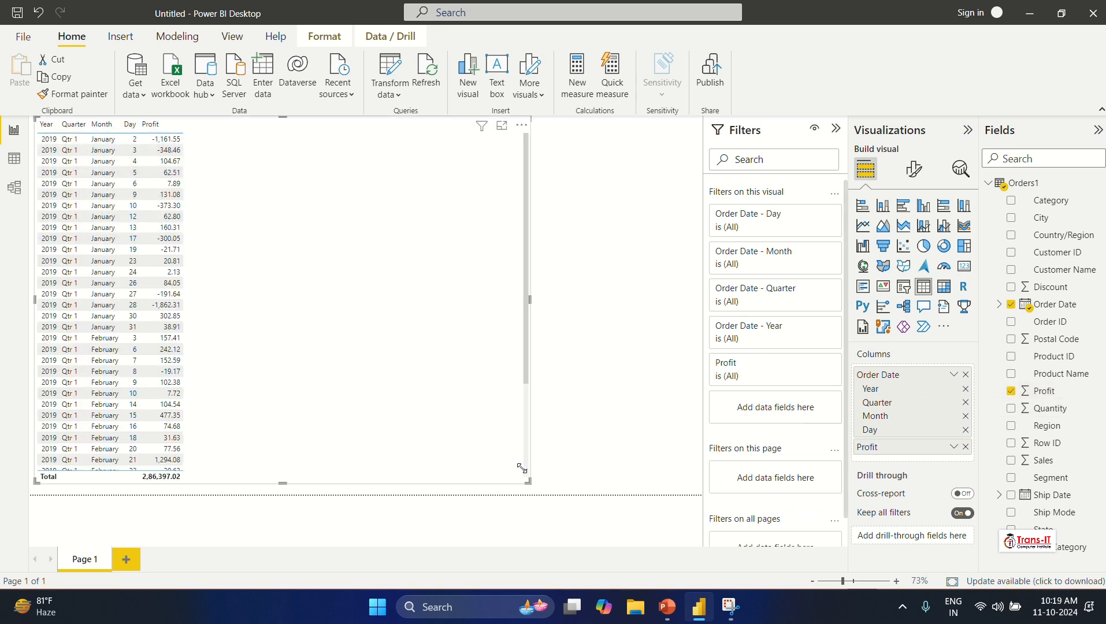
left_click(232, 36)
left_click(342, 77)
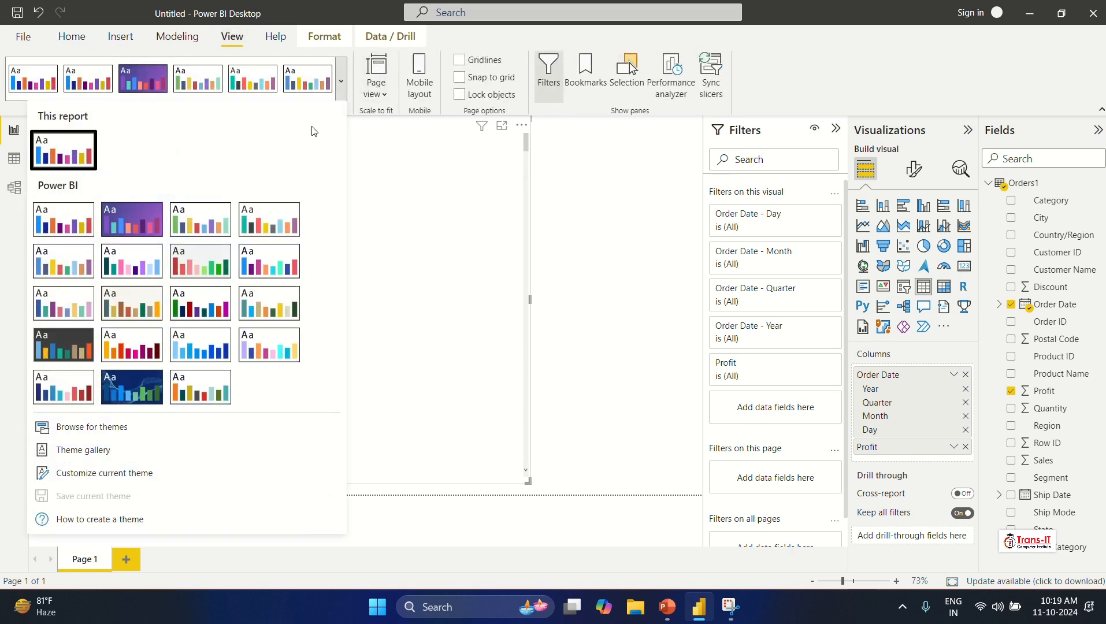
left_click(101, 474)
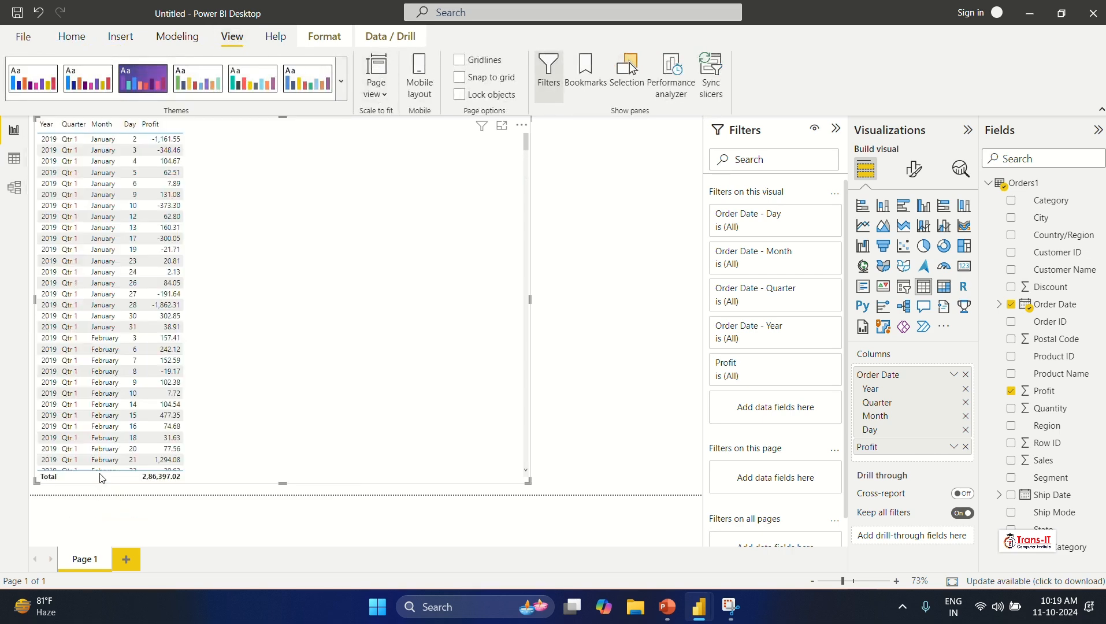
left_click(345, 151)
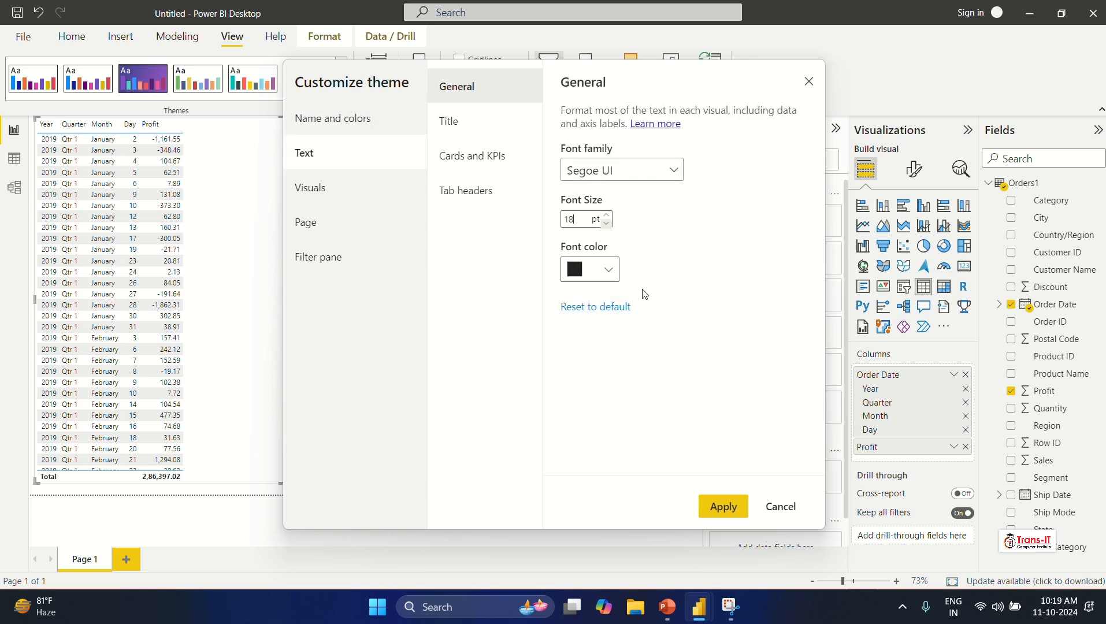
left_click(723, 507)
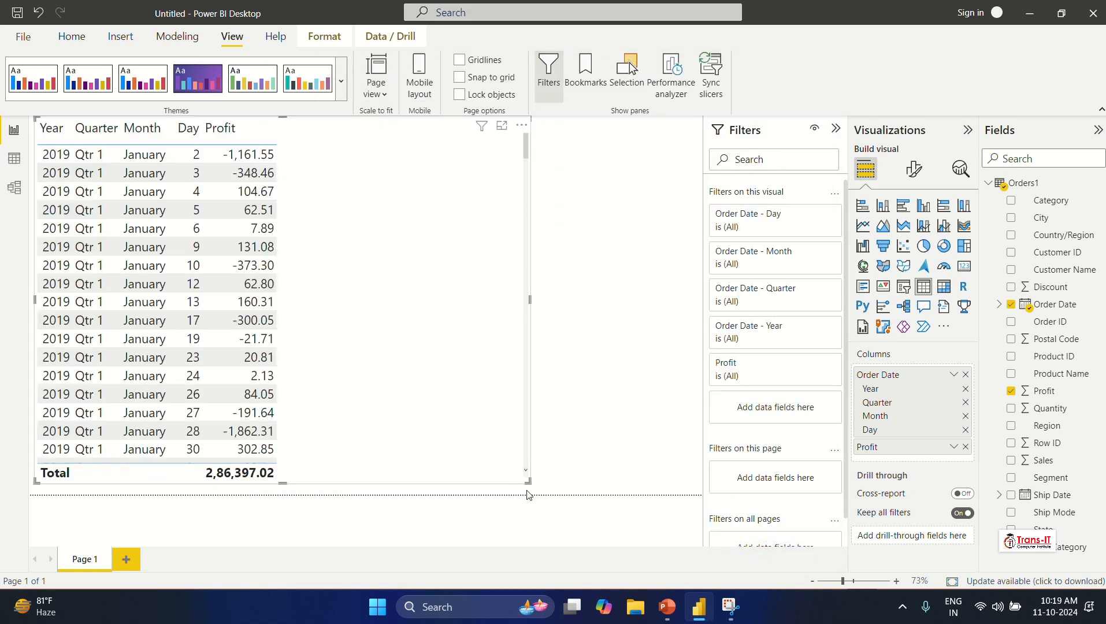
Reduce the table visual's height, reposition it near the middle of the report page, and deselect it.
left_click_drag(530, 481, 526, 365)
left_click_drag(443, 259, 548, 365)
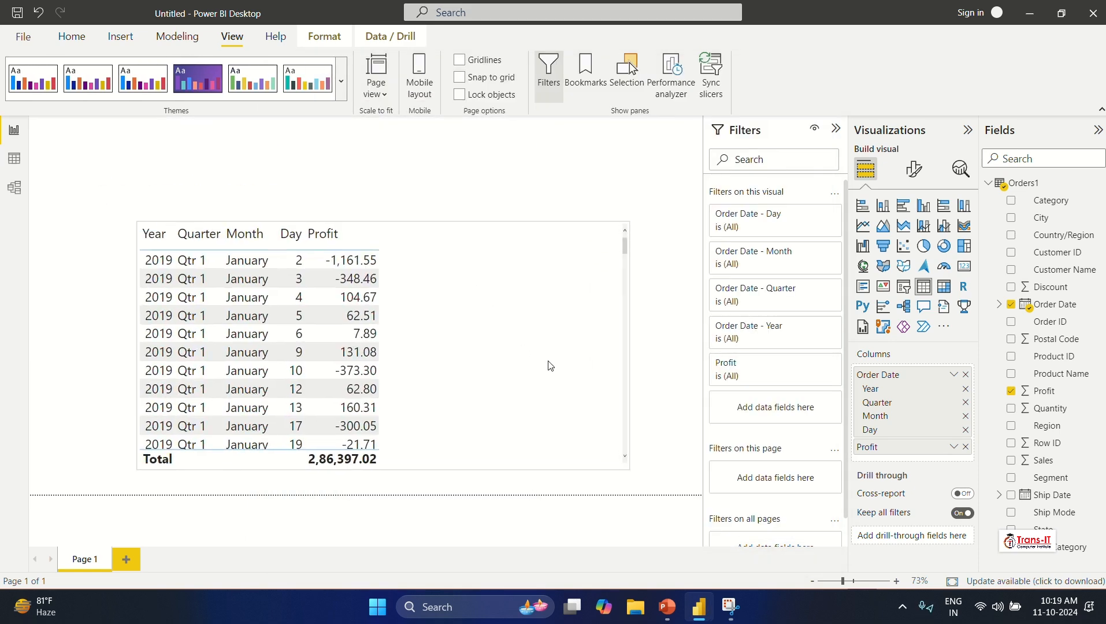
left_click_drag(459, 323, 456, 276)
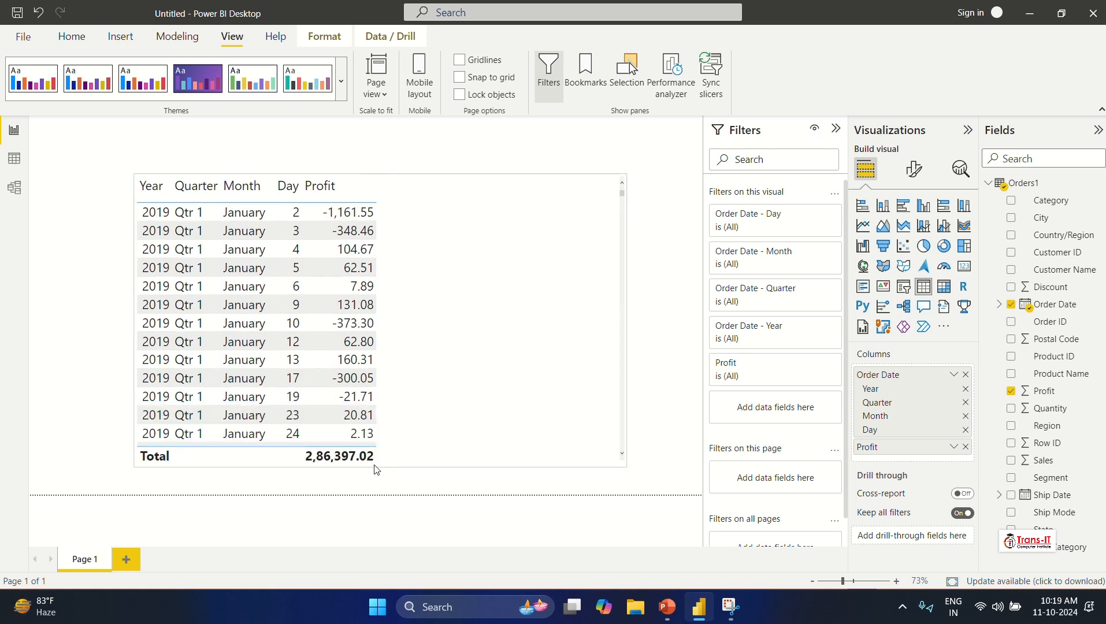
left_click_drag(381, 416, 384, 456)
left_click(513, 145)
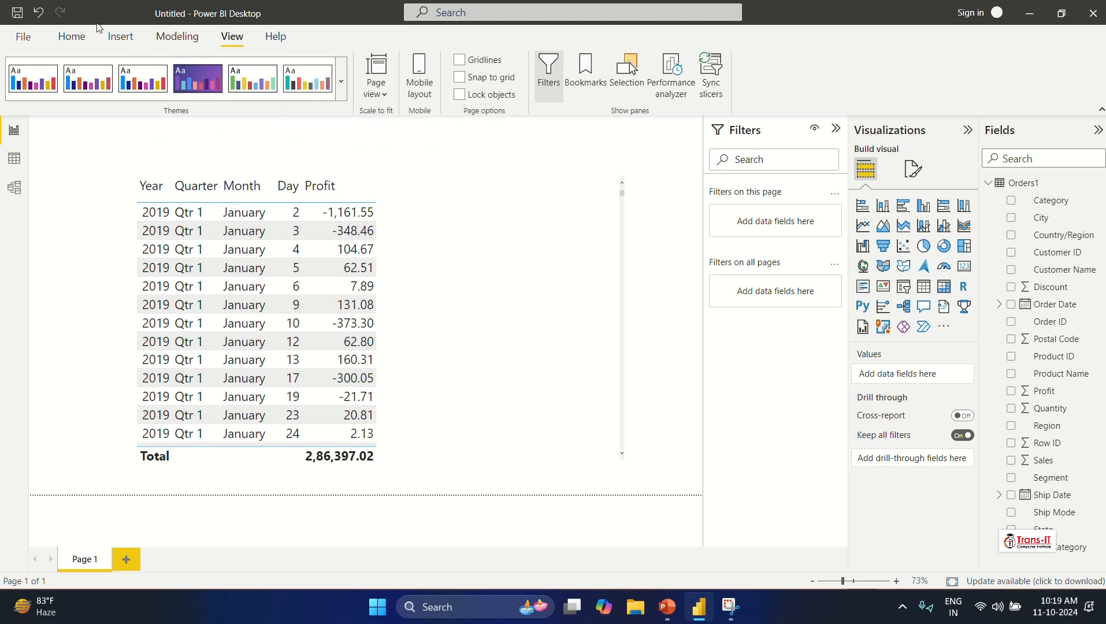
Start a new measure TMTd using TOTALMTD with SUM(Orders1[Profit]) as its expression.
left_click(74, 36)
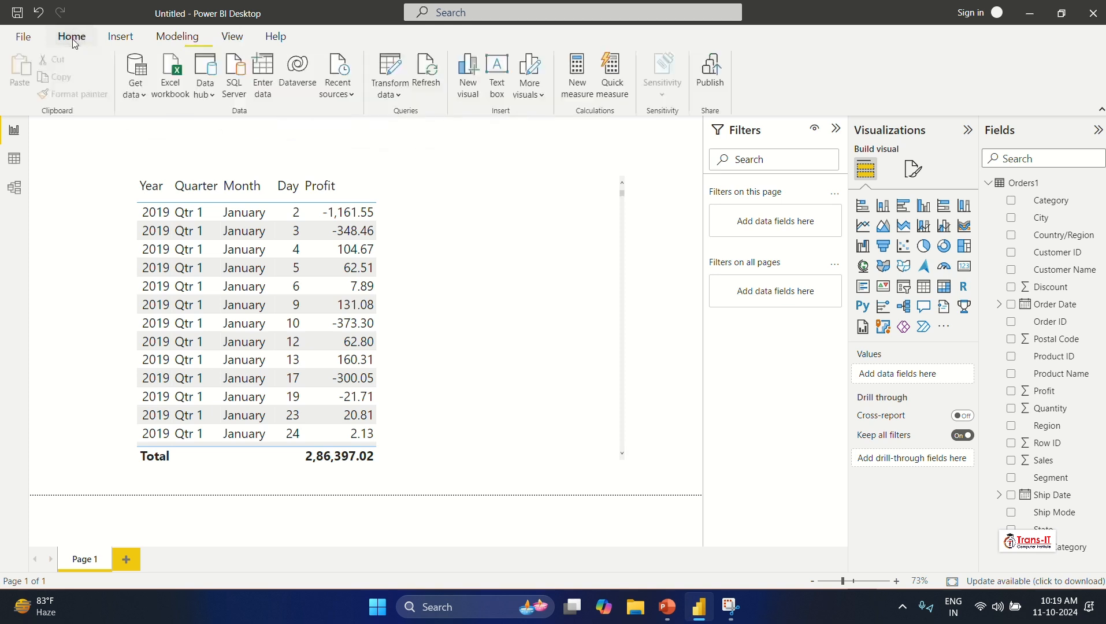
left_click(573, 76)
type("T")
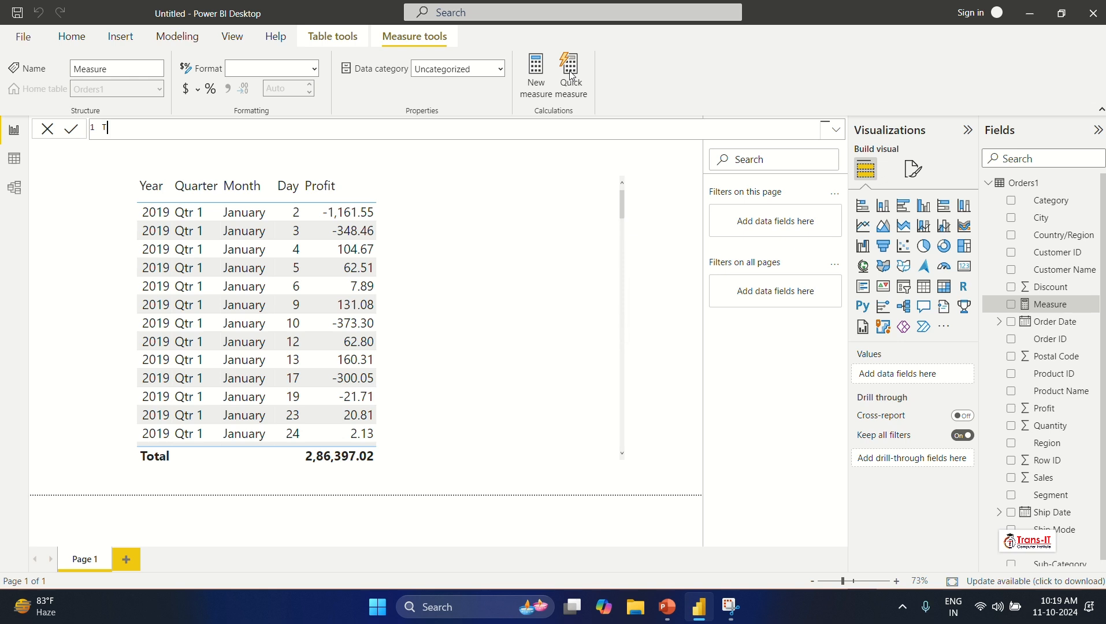
type("MTd = TOTALMTD(")
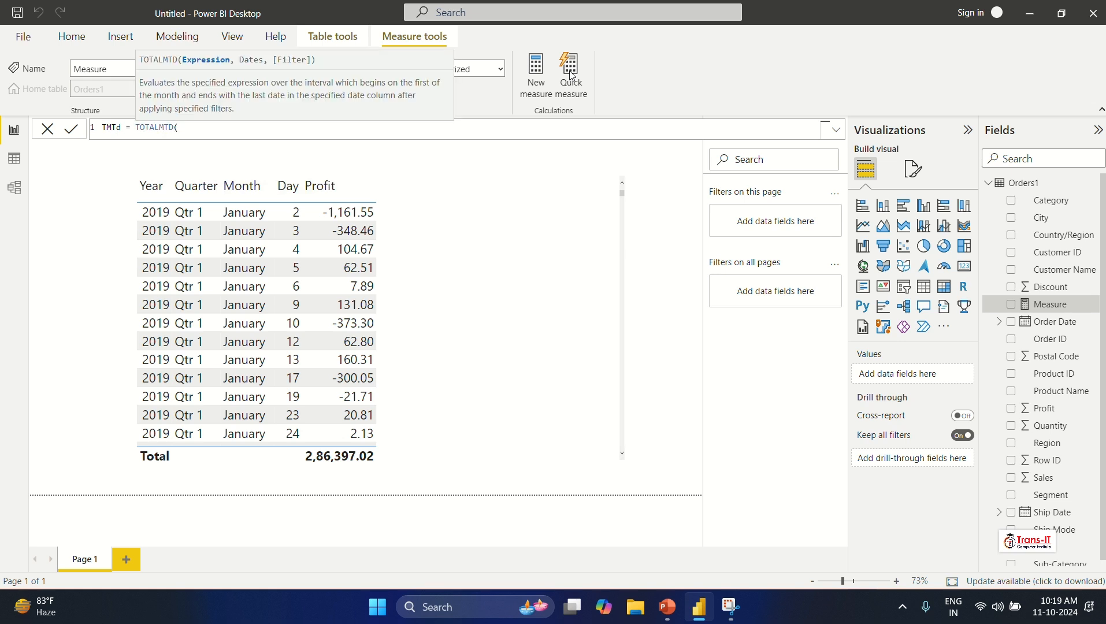
type("sum")
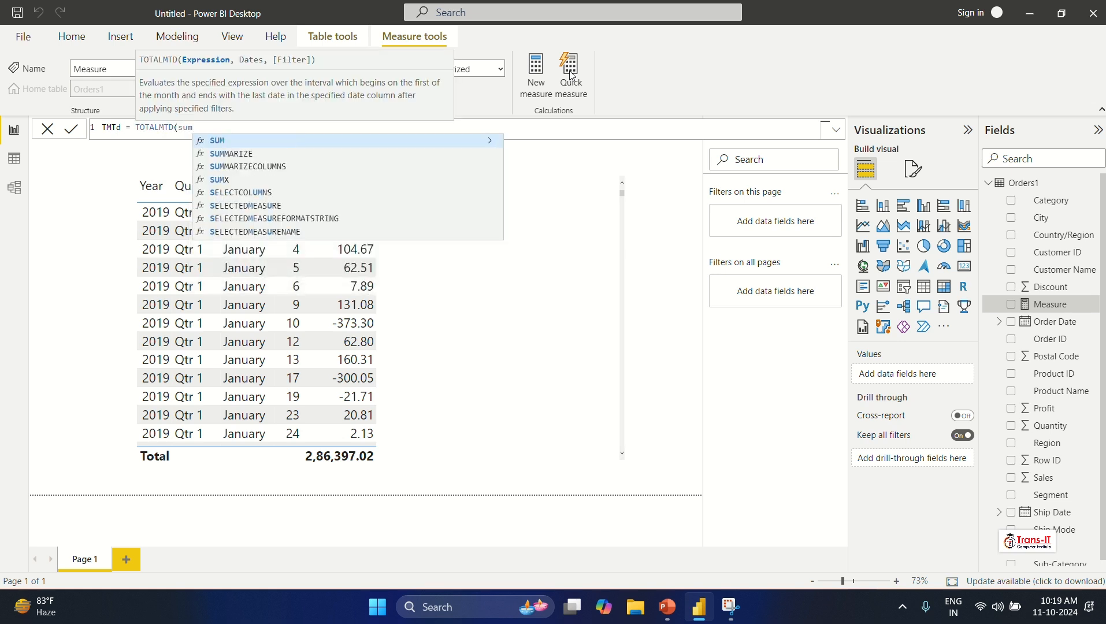
key("Tab")
type("prof")
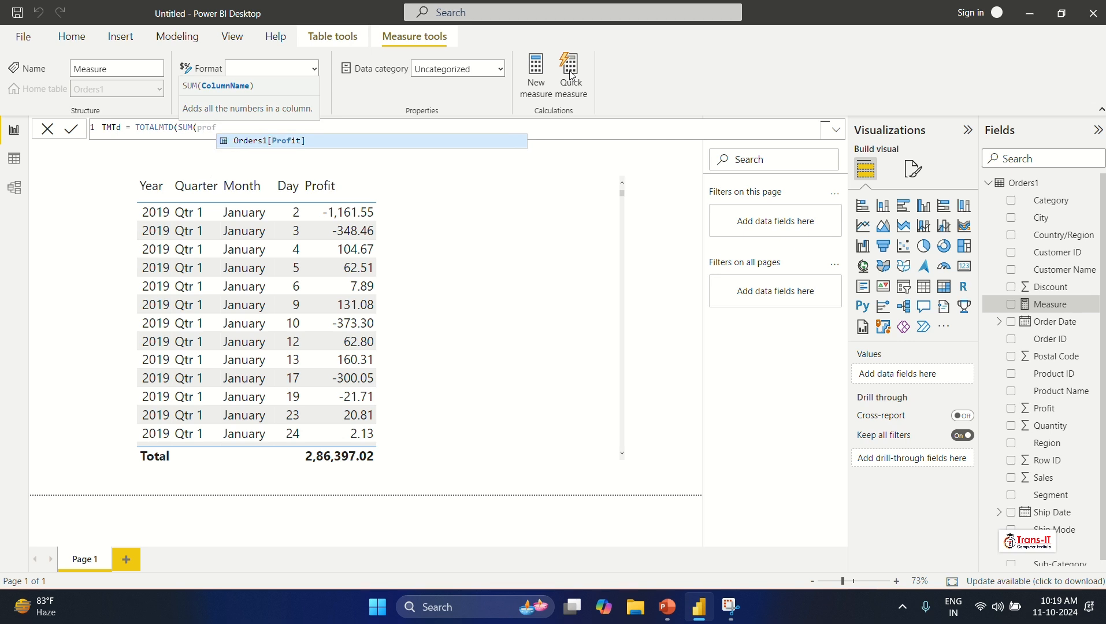
key("Tab")
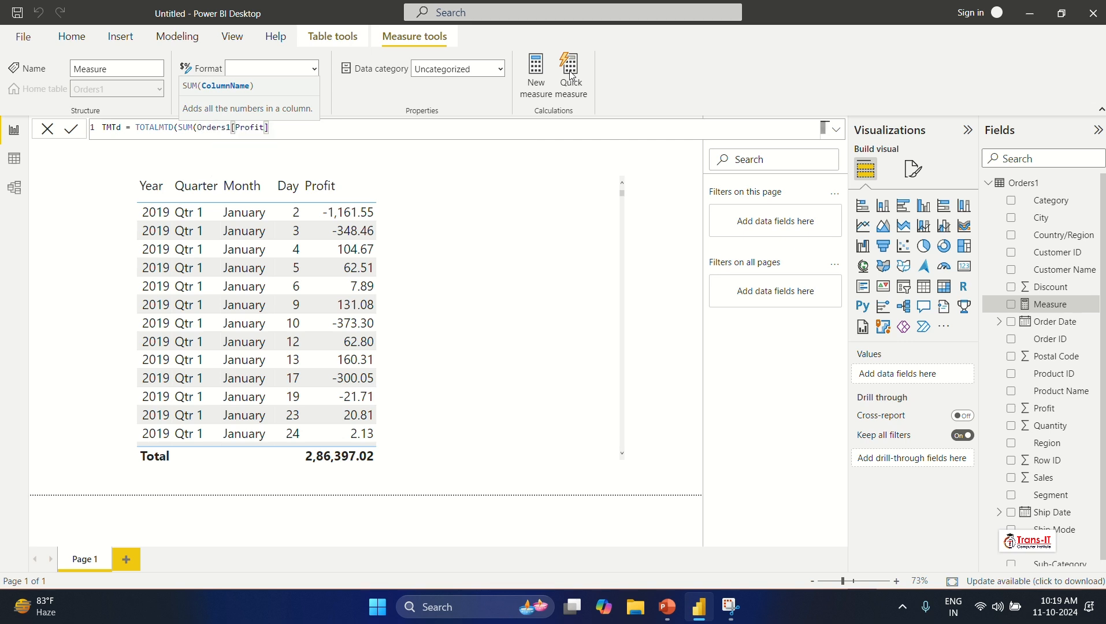
type("),")
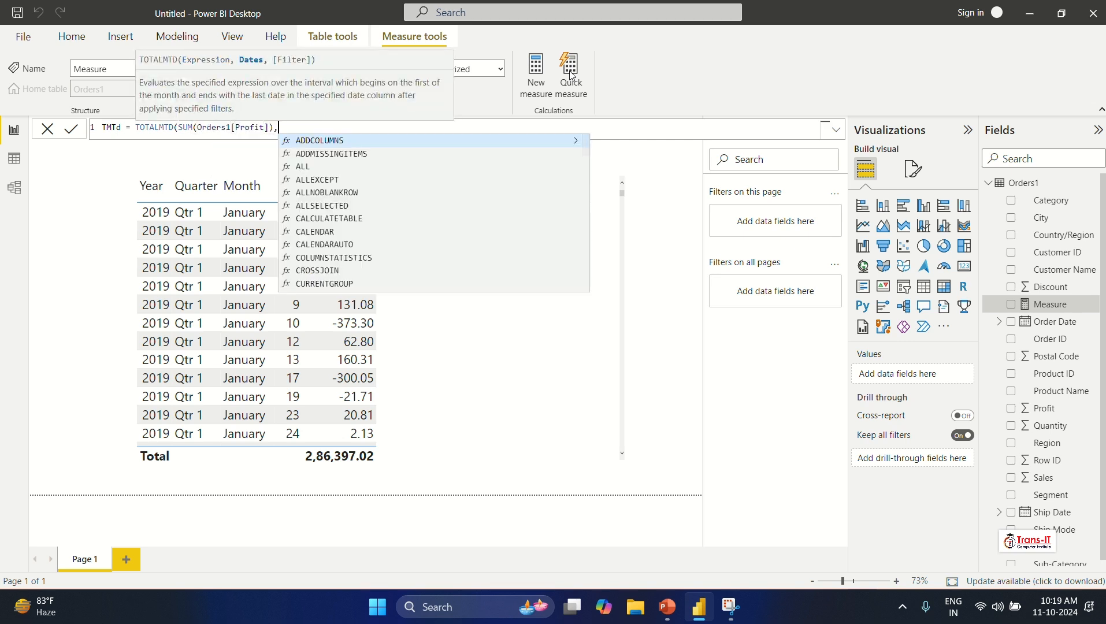
Complete the TMTd measure with Orders1[Order Date].[Date] as the dates argument and add TMTd to the table visual.
type("order")
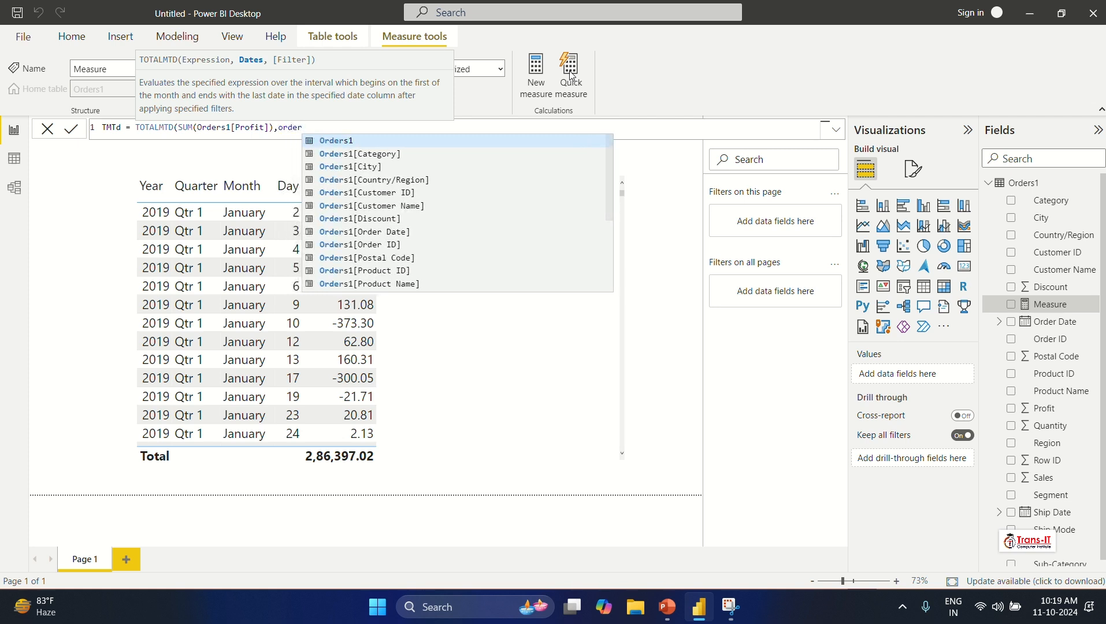
key("Down")
key("Down")
key("Down")
key("Down")
key("Down")
key("Down")
key("Down")
key("Tab")
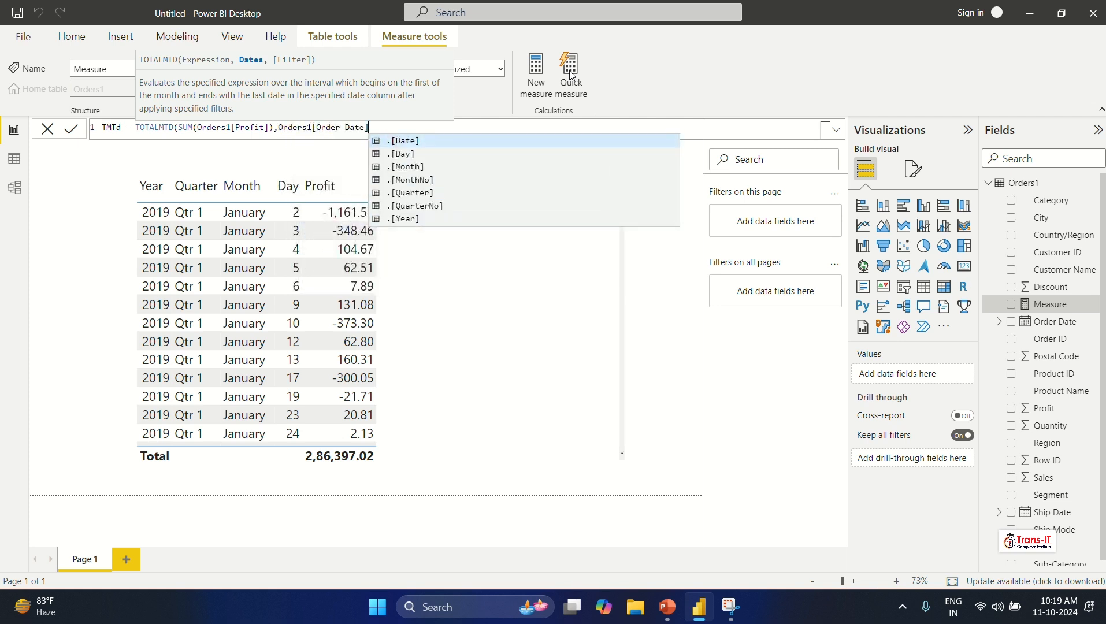
key("Tab")
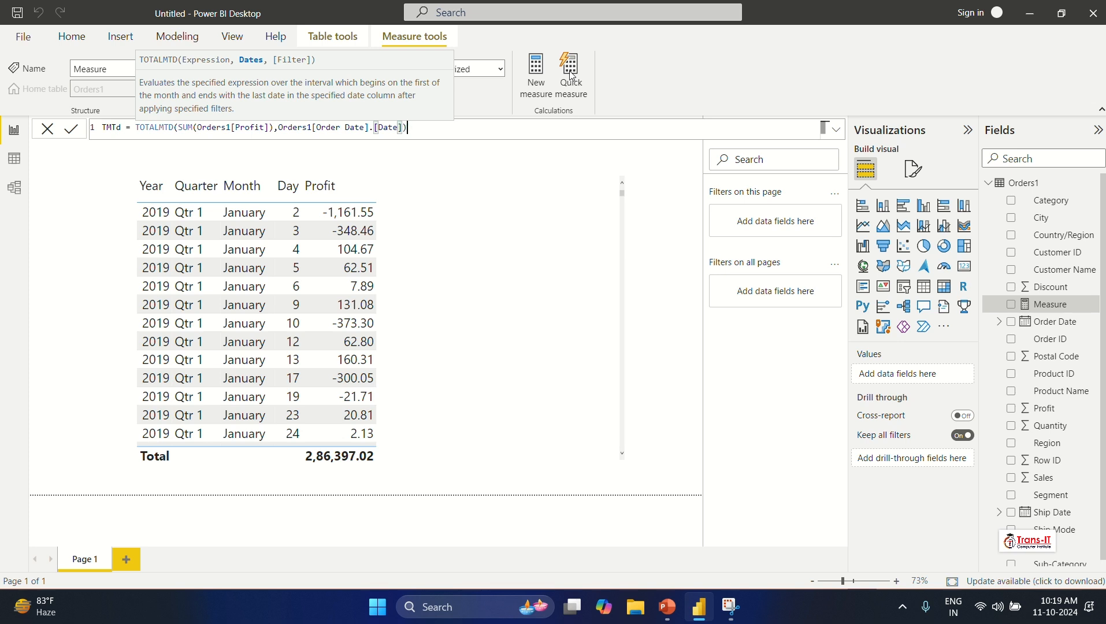
type(")")
key("Return")
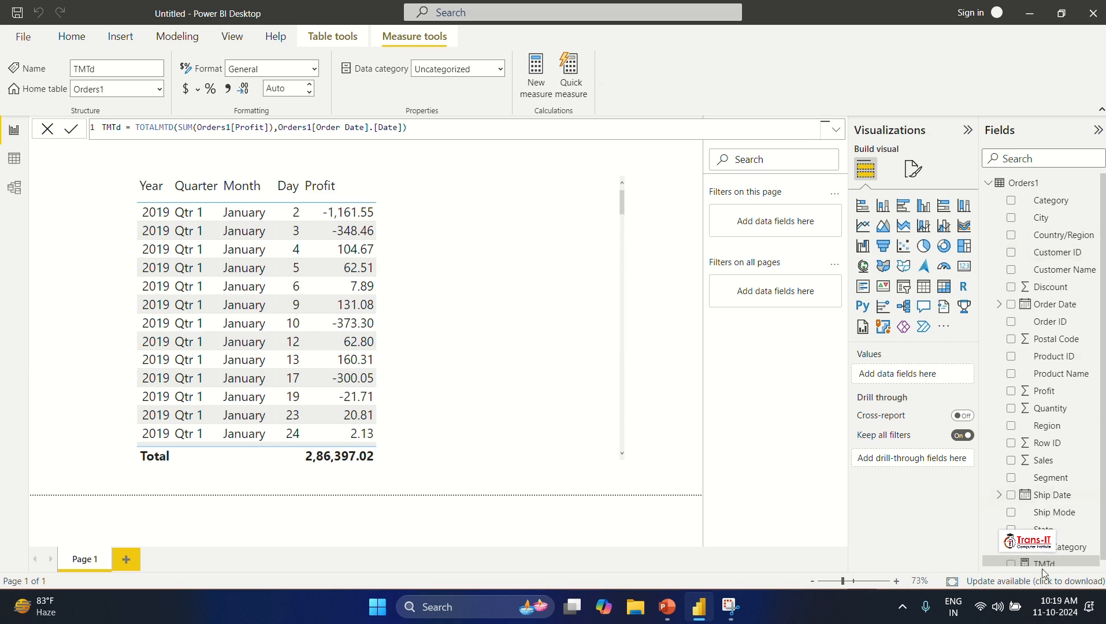
left_click_drag(1042, 569, 422, 395)
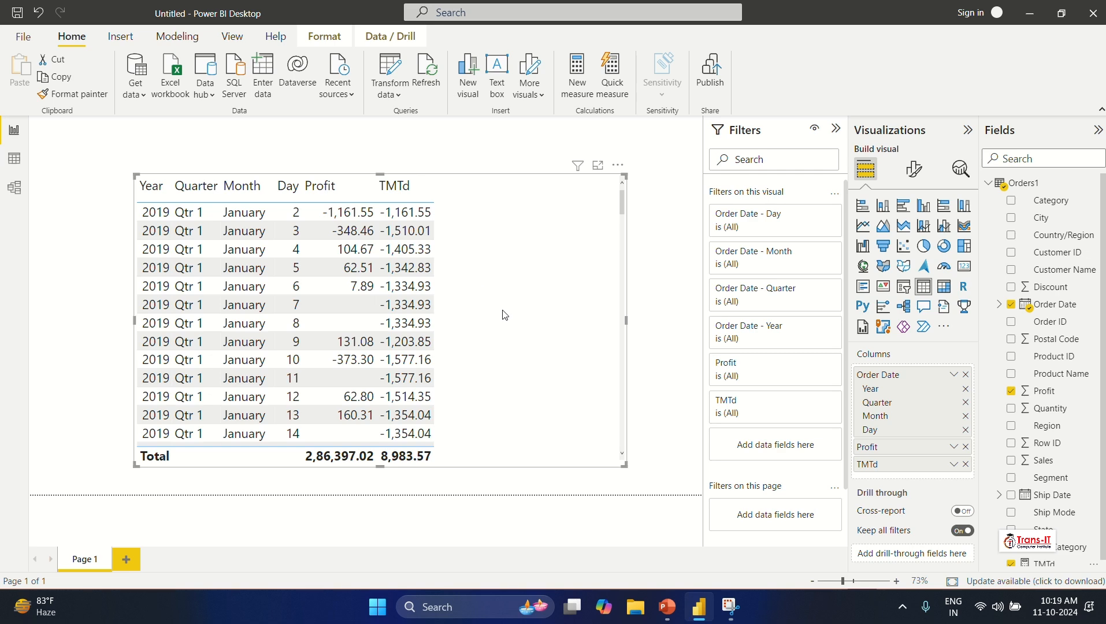
Examine the daily TMTd values against Profit across the January, February and March 2019 month changes.
scroll(505, 314, "down", 8)
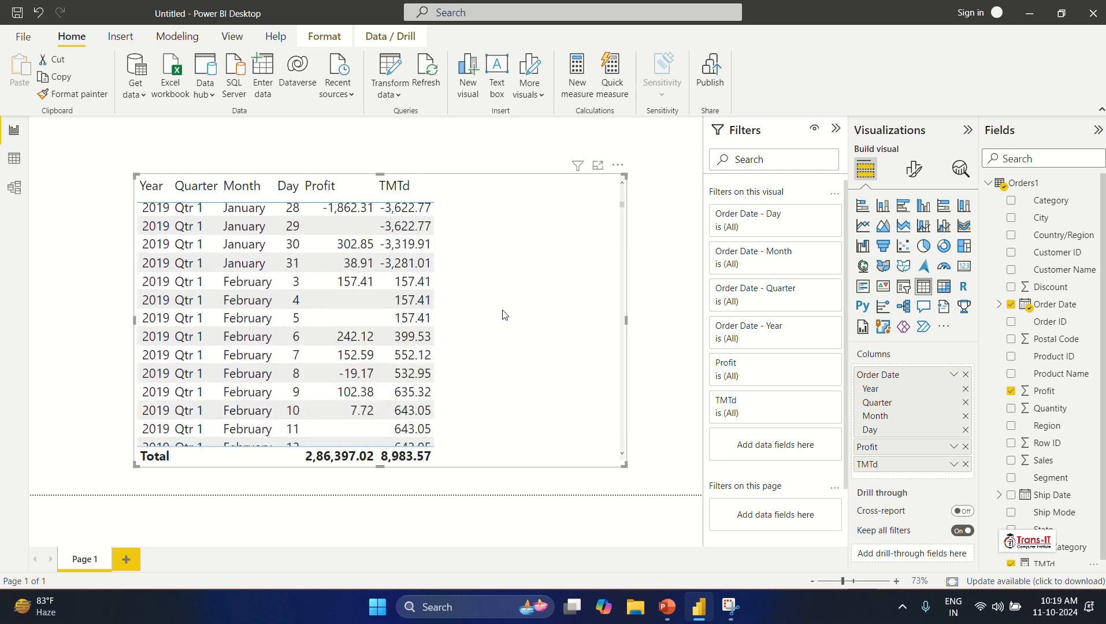
scroll(505, 314, "up", 1)
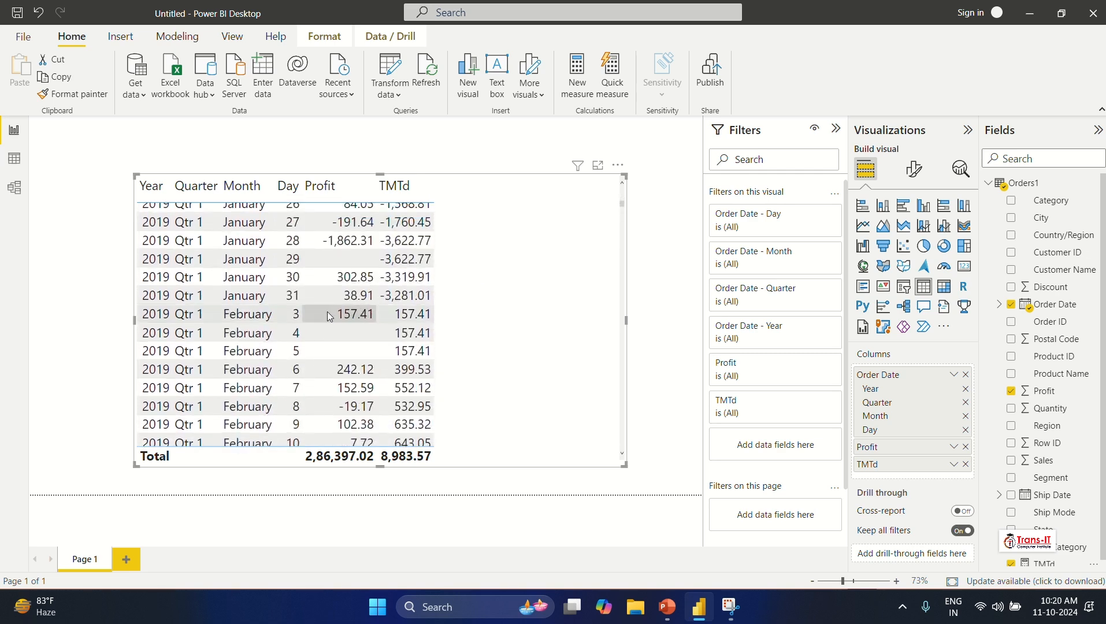
scroll(376, 295, "up", 1)
scroll(376, 299, "up", 2)
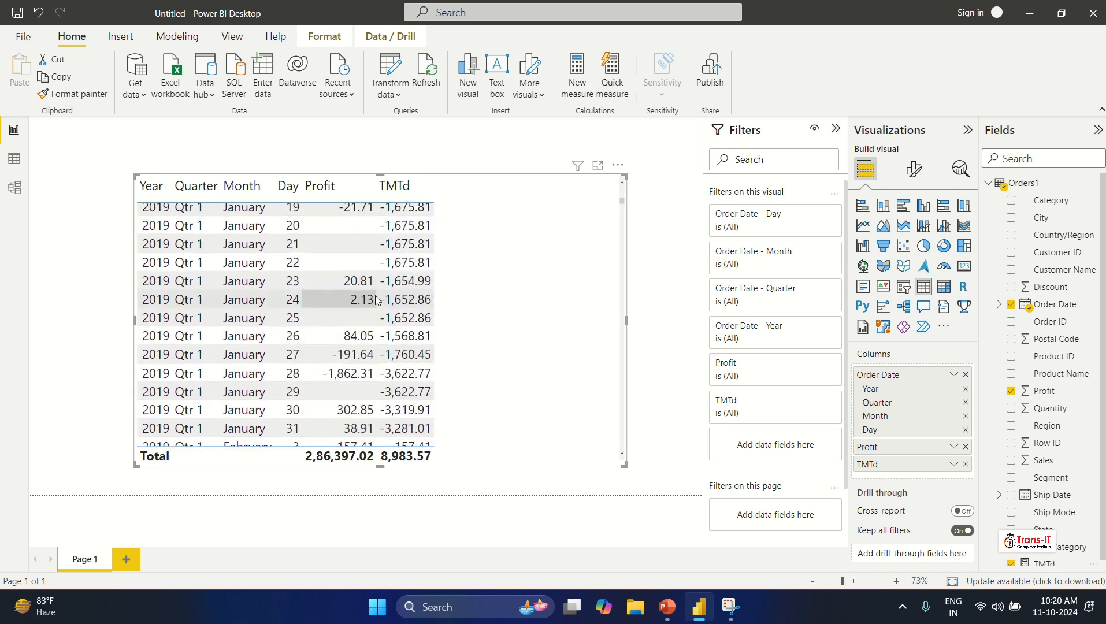
scroll(376, 299, "down", 2)
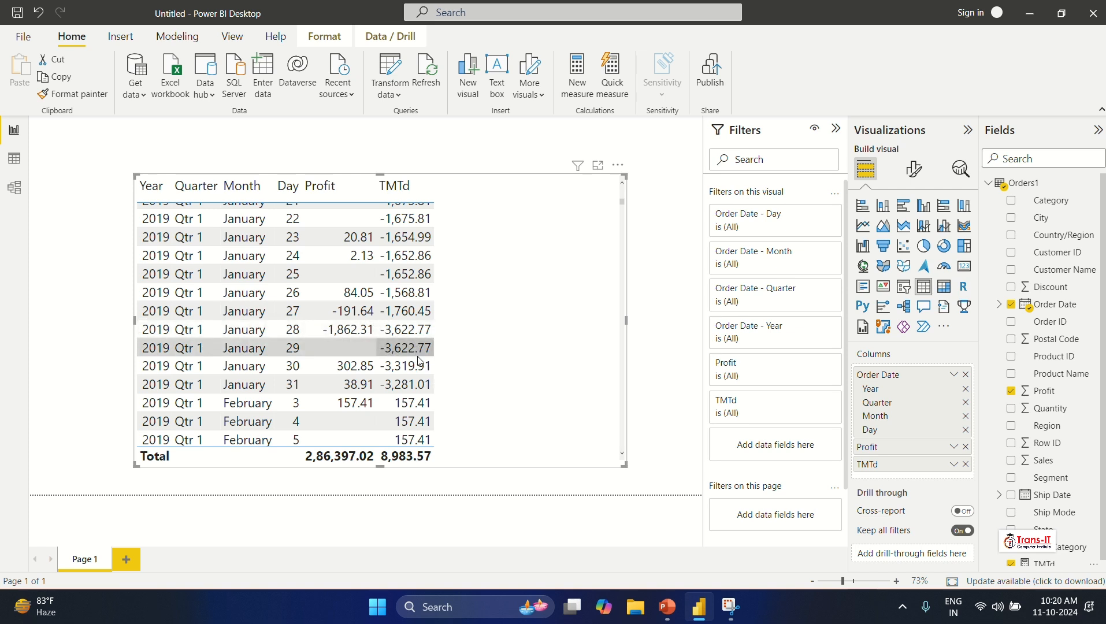
scroll(390, 356, "down", 1)
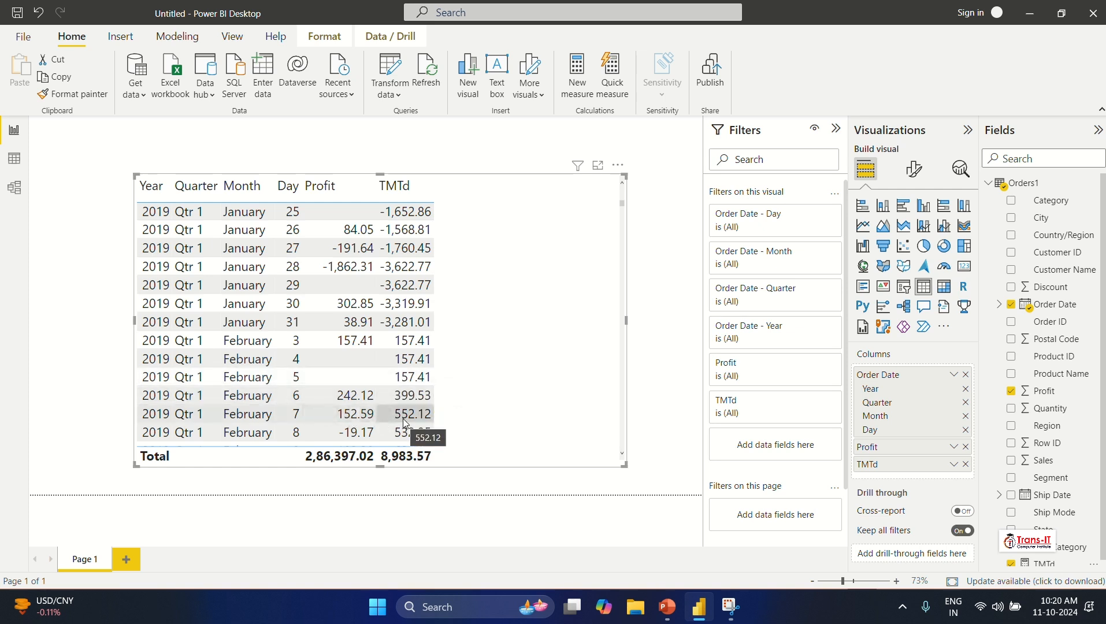
scroll(381, 429, "down", 1)
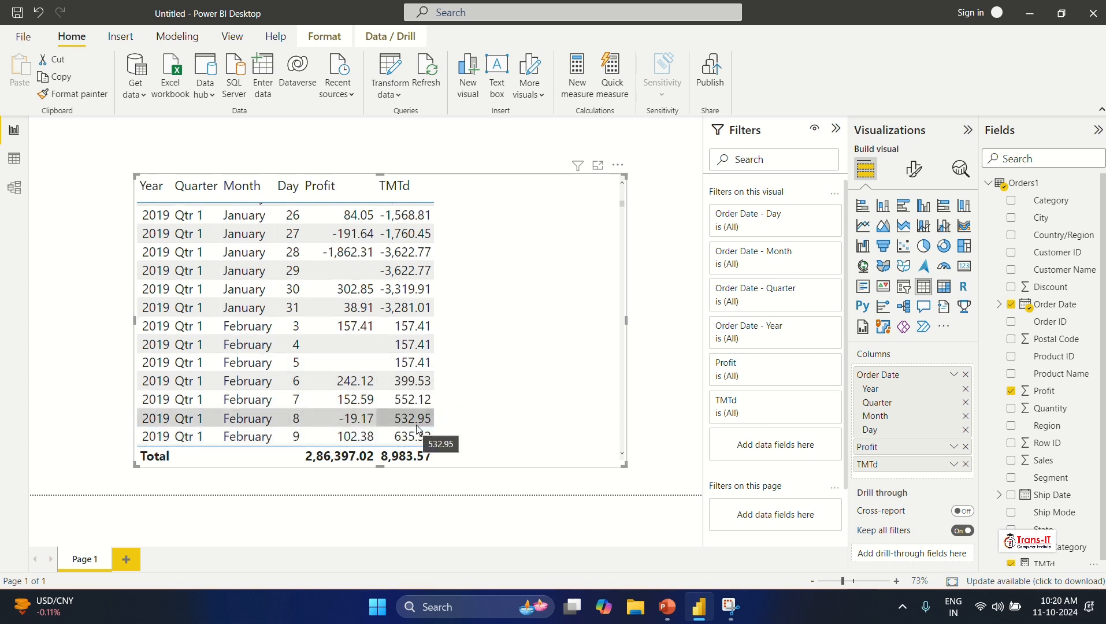
scroll(417, 426, "down", 3)
scroll(417, 429, "down", 4)
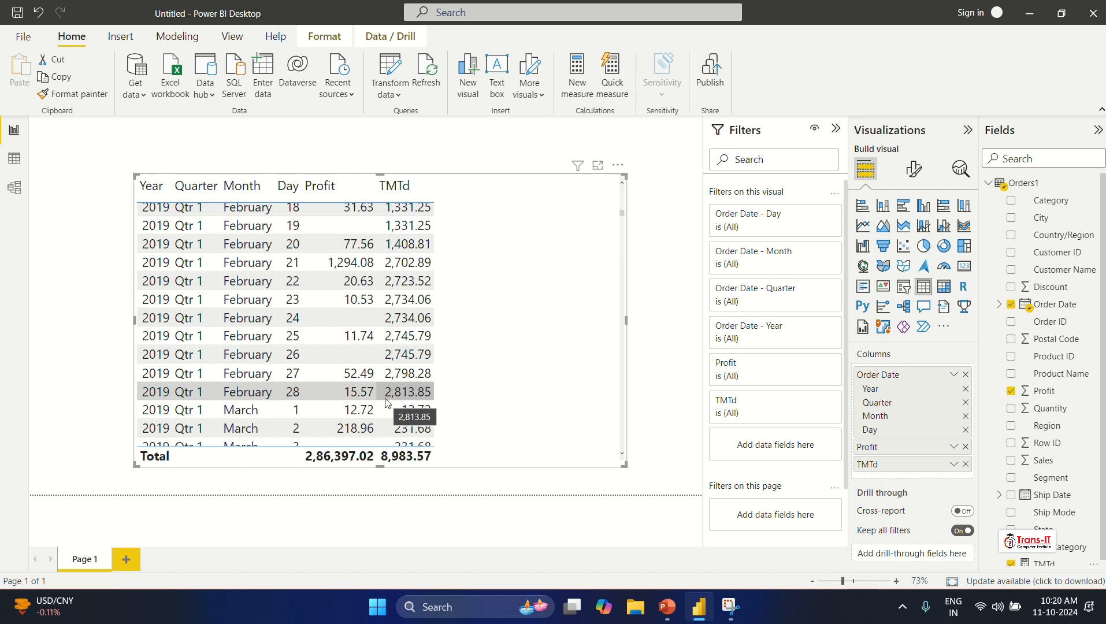
scroll(311, 407, "down", 1)
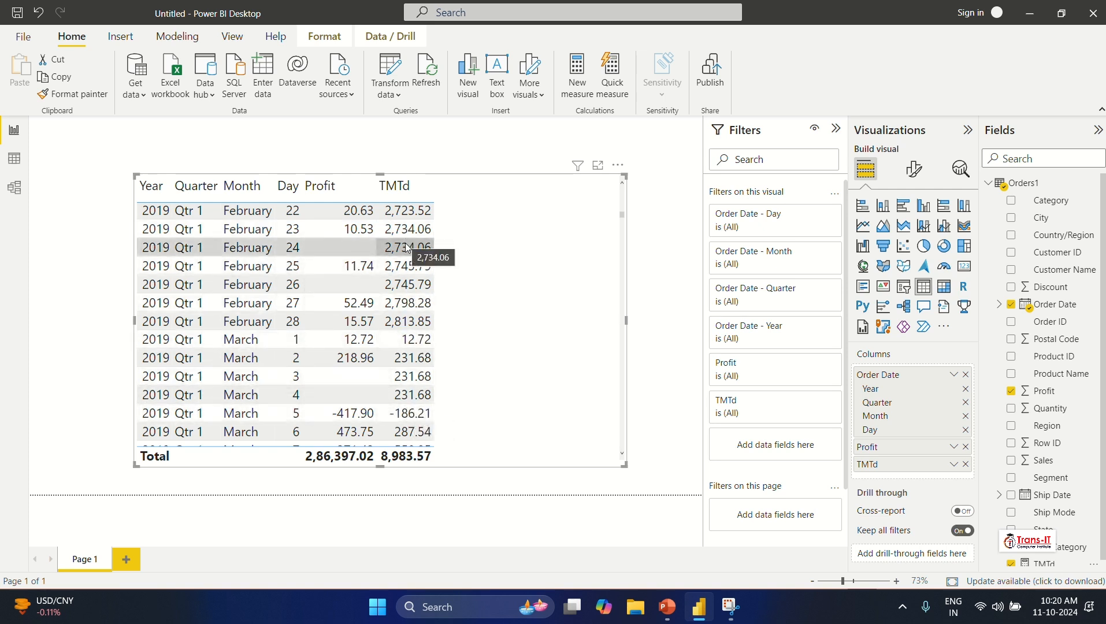
Start a new measure TQTD using TOTALQTD with SUM(Orders1[Profit]) as its expression.
left_click(575, 69)
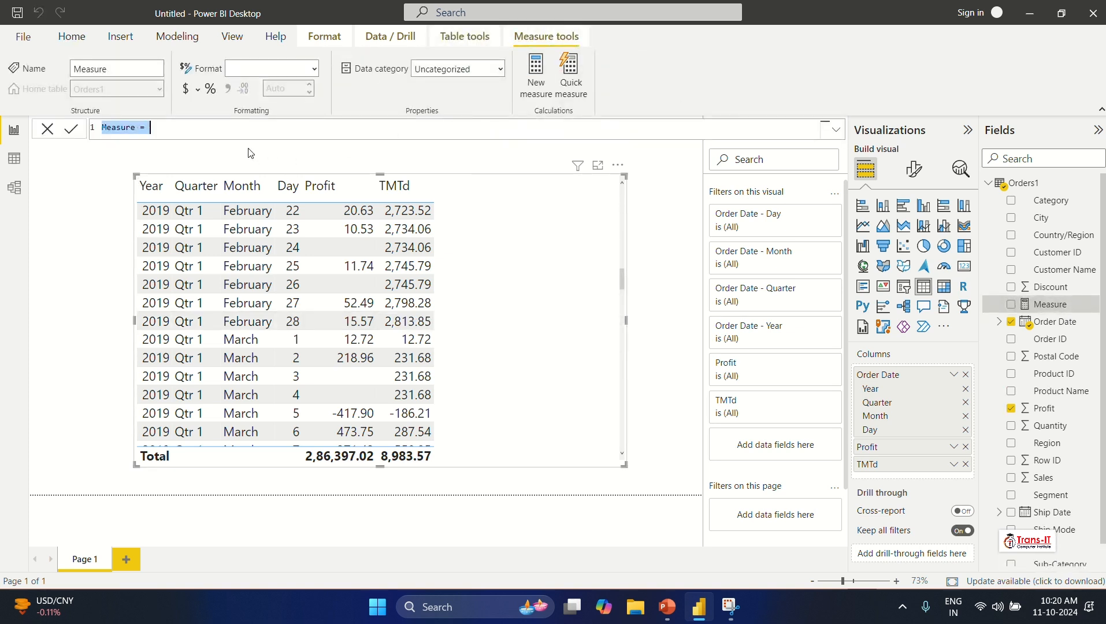
type("TQTD")
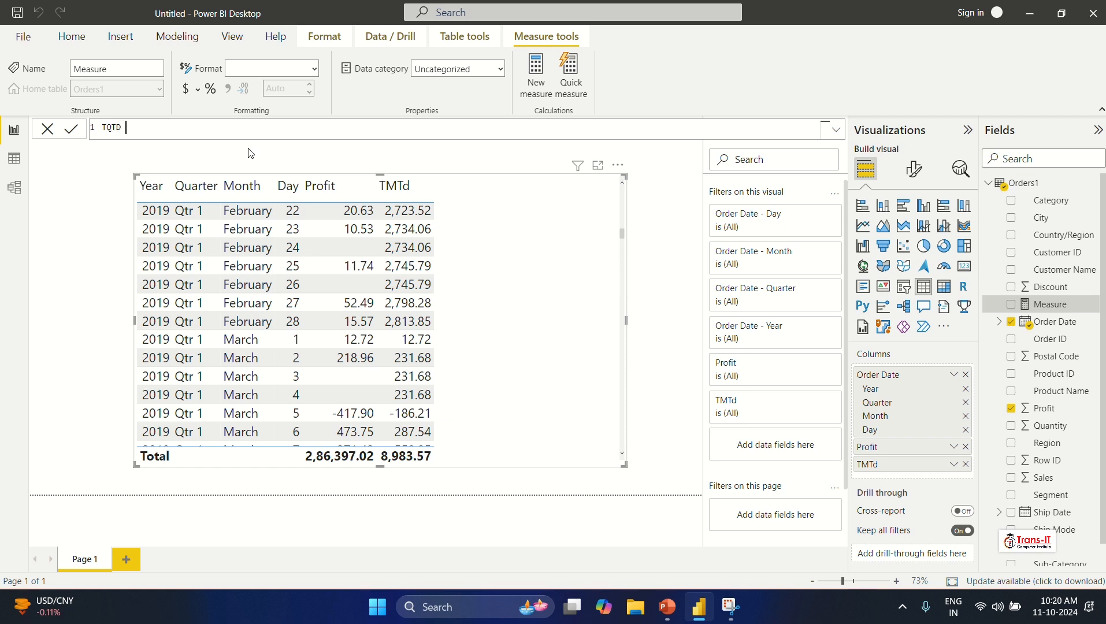
type(" = tota")
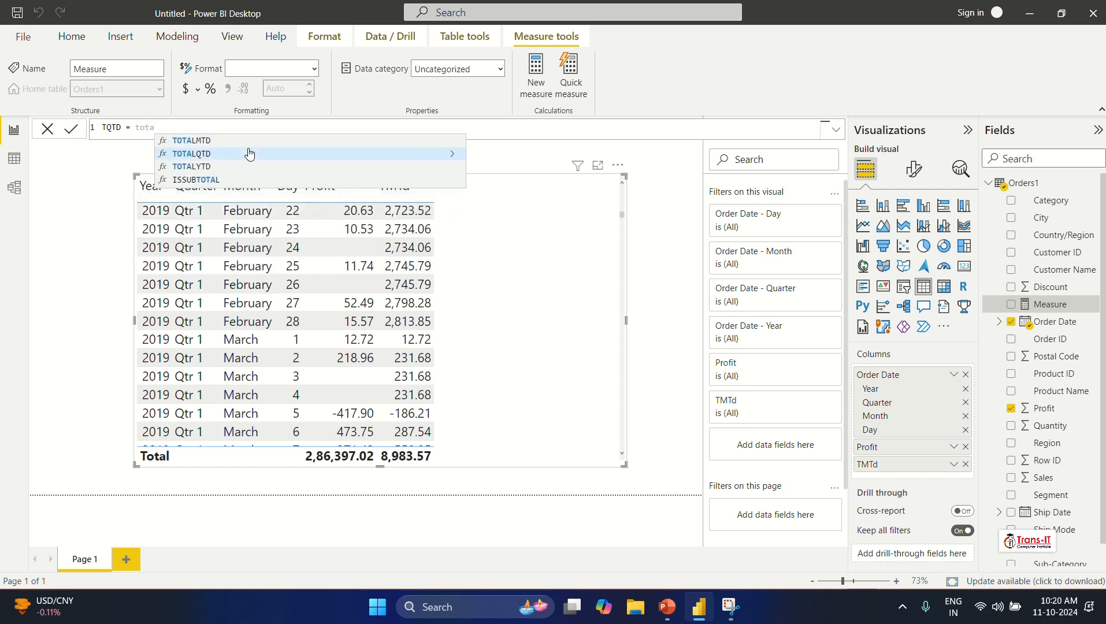
left_click(249, 153)
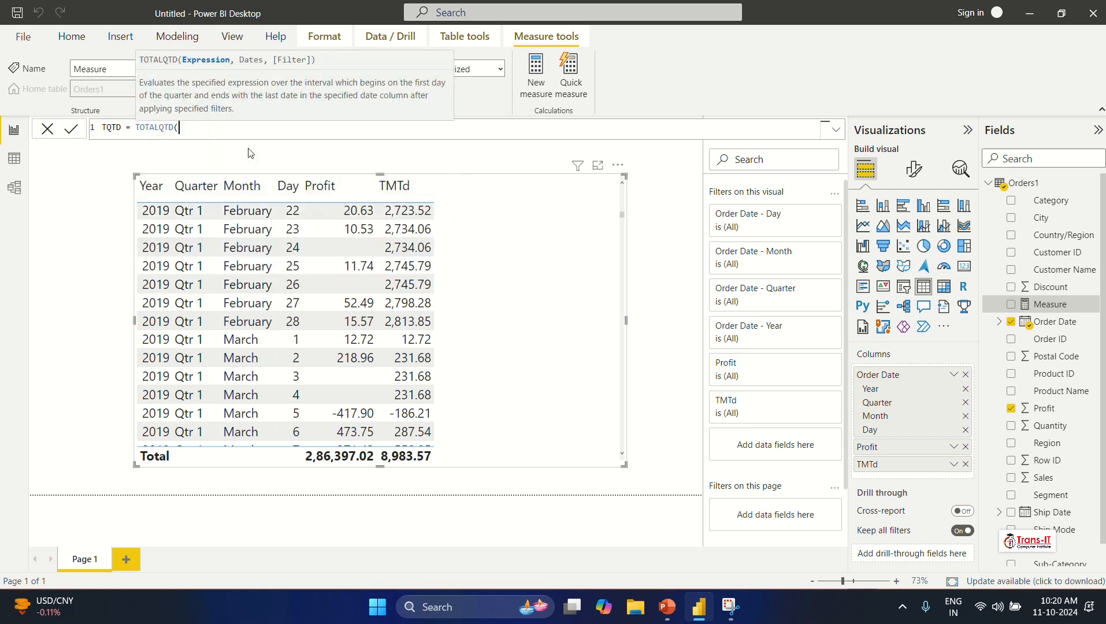
type("SUM(p")
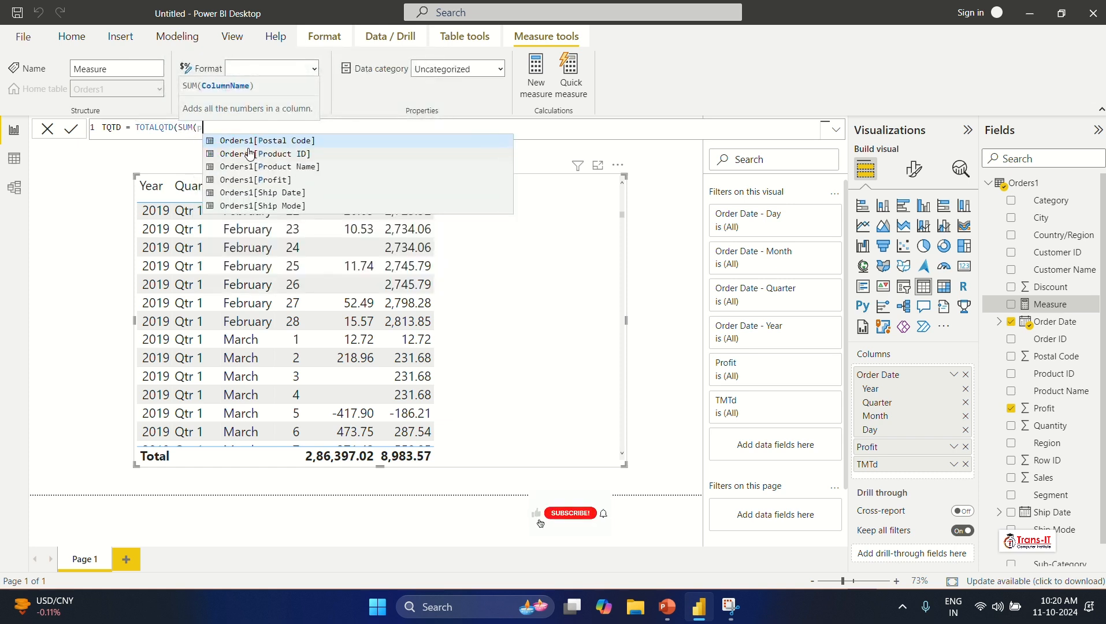
type("ro")
key("Down")
key("Down")
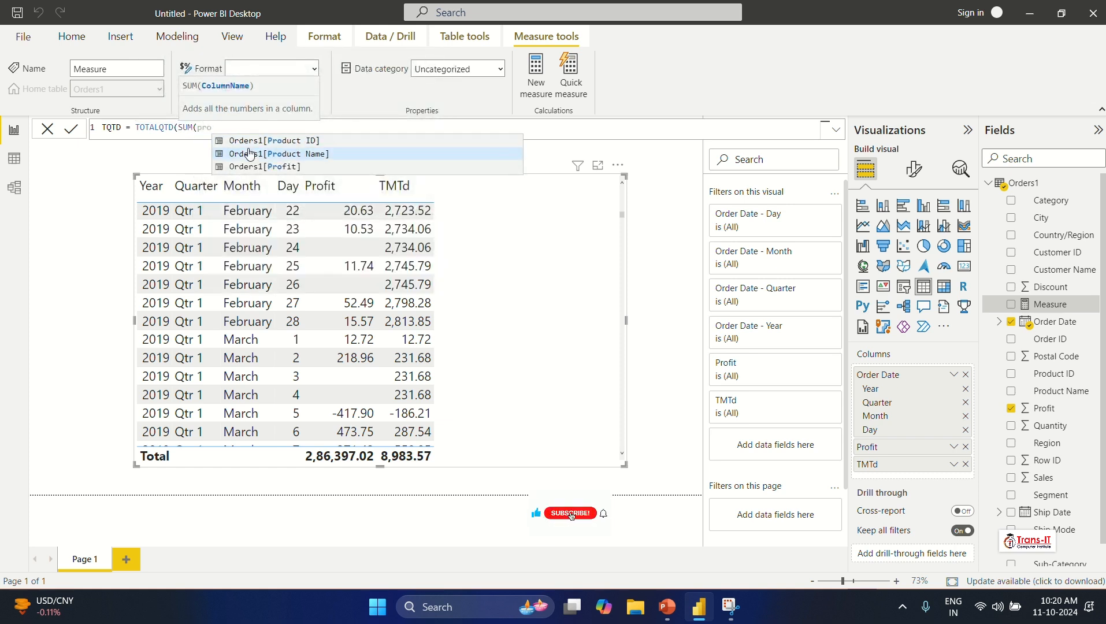
key("Tab")
type("),")
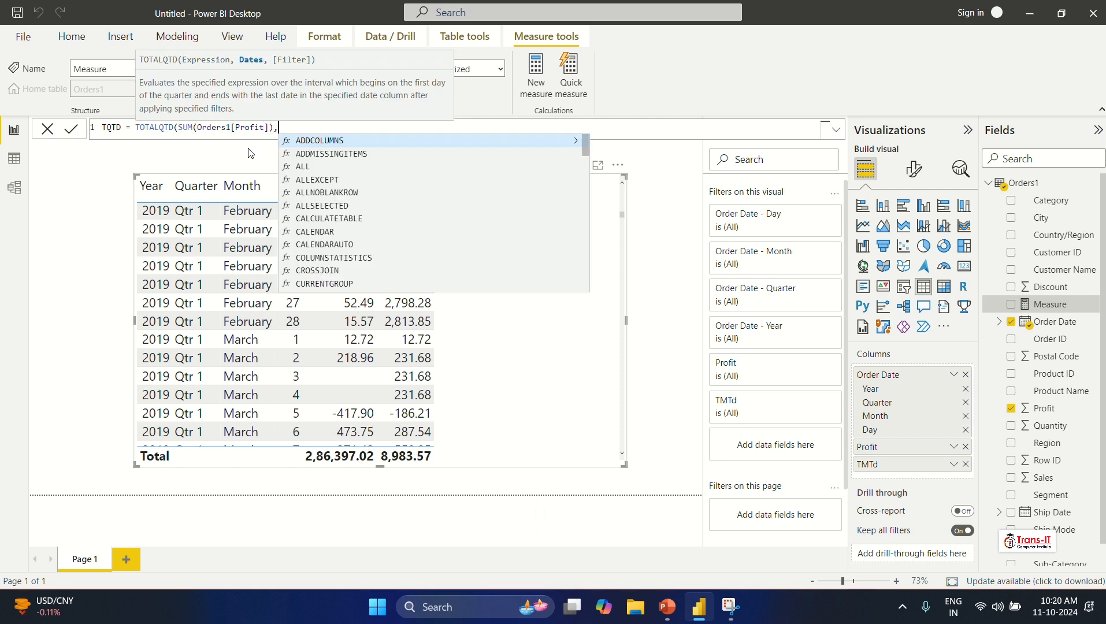
Complete the TQTD measure with Orders1[Order Date].[Date] as the dates argument and commit it.
type("order")
key("Down")
key("Down")
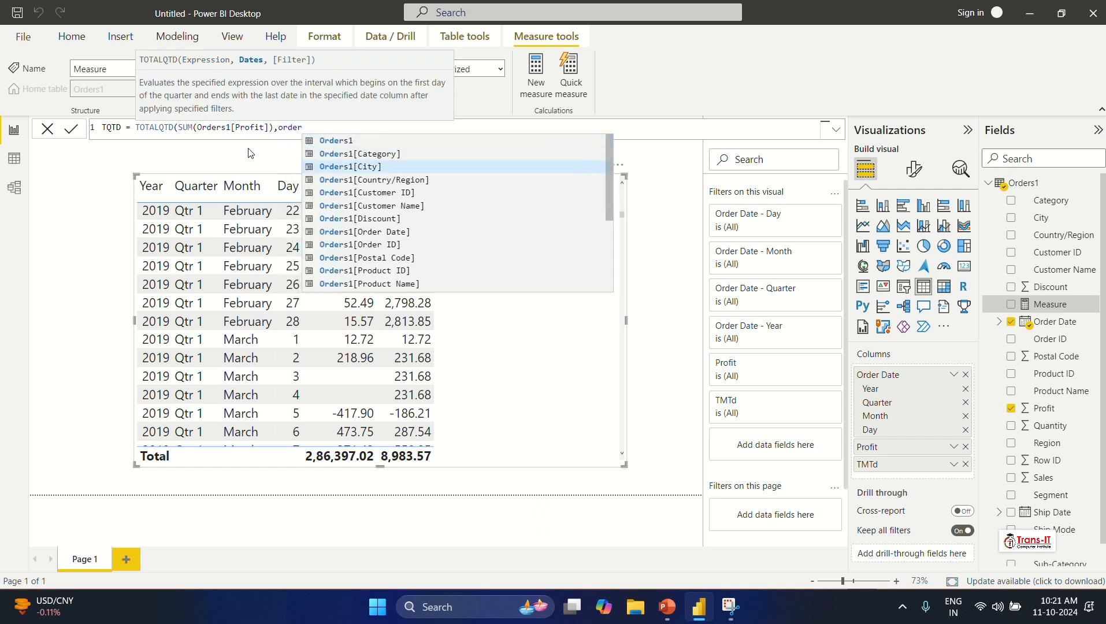
key("Down")
key("Down")
key("Down")
key("Down")
key("Down")
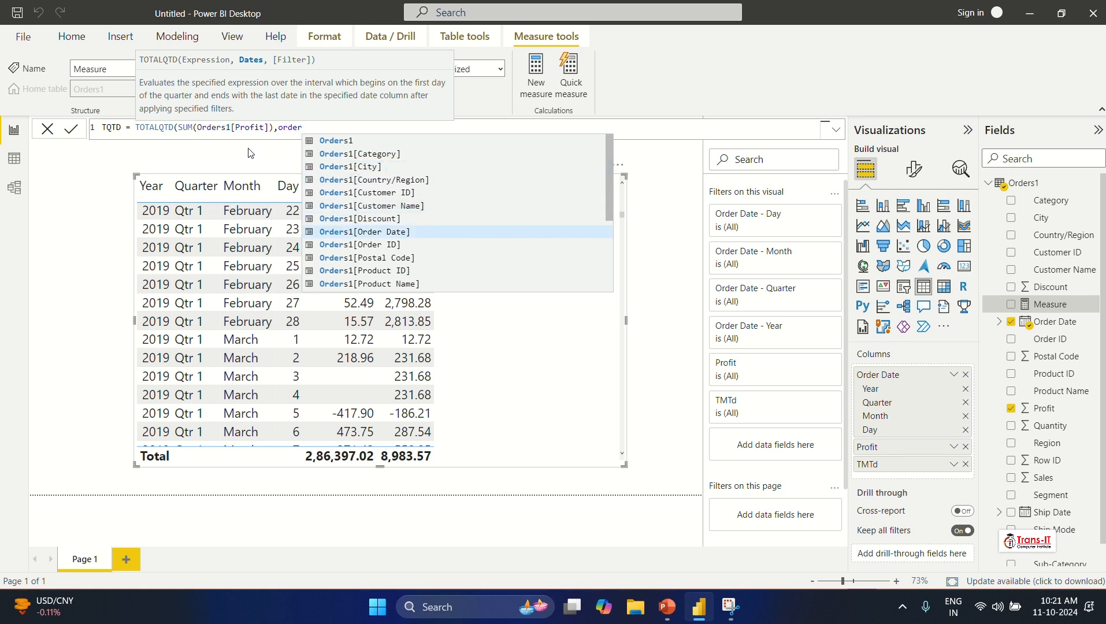
key("Tab")
key("Tab")
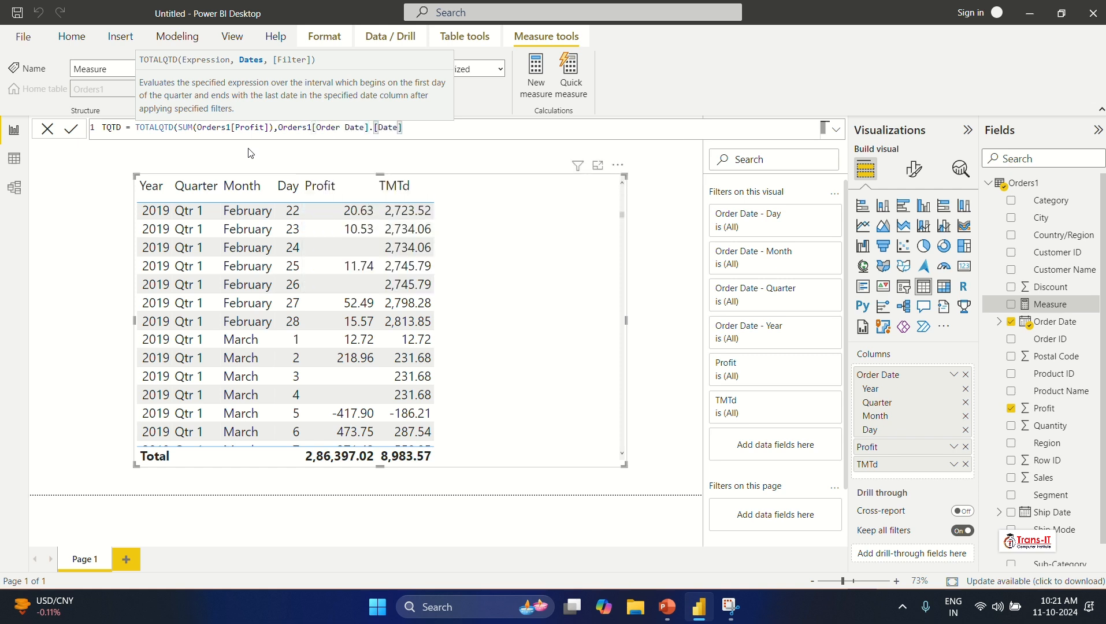
type(")")
key("Return")
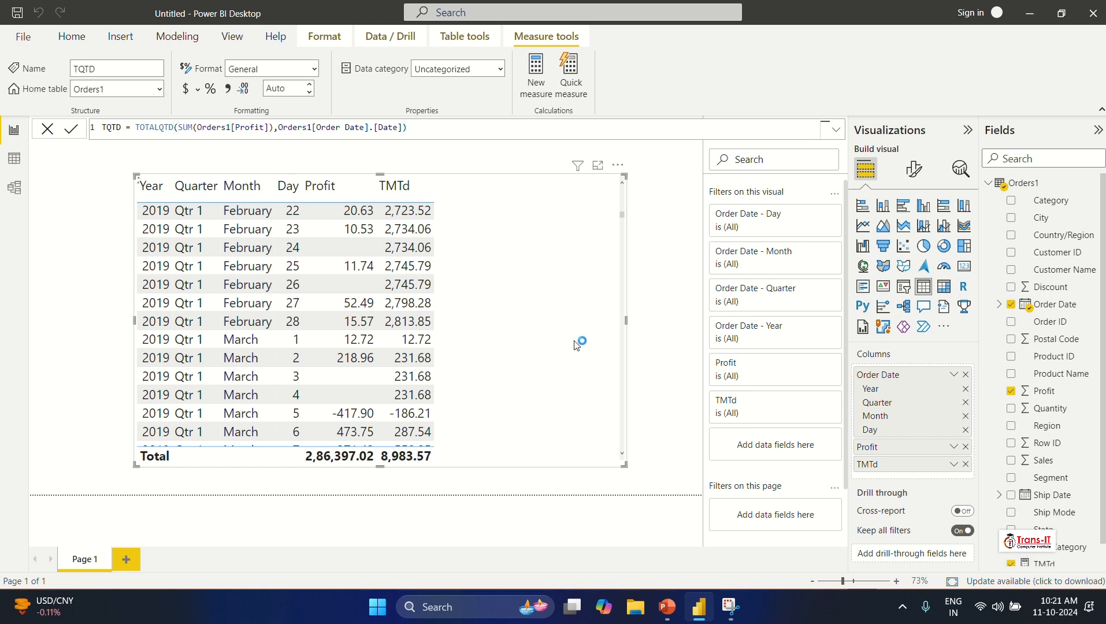
Replace TMTd with the TQTD measure in the table visual's columns.
left_click(966, 464)
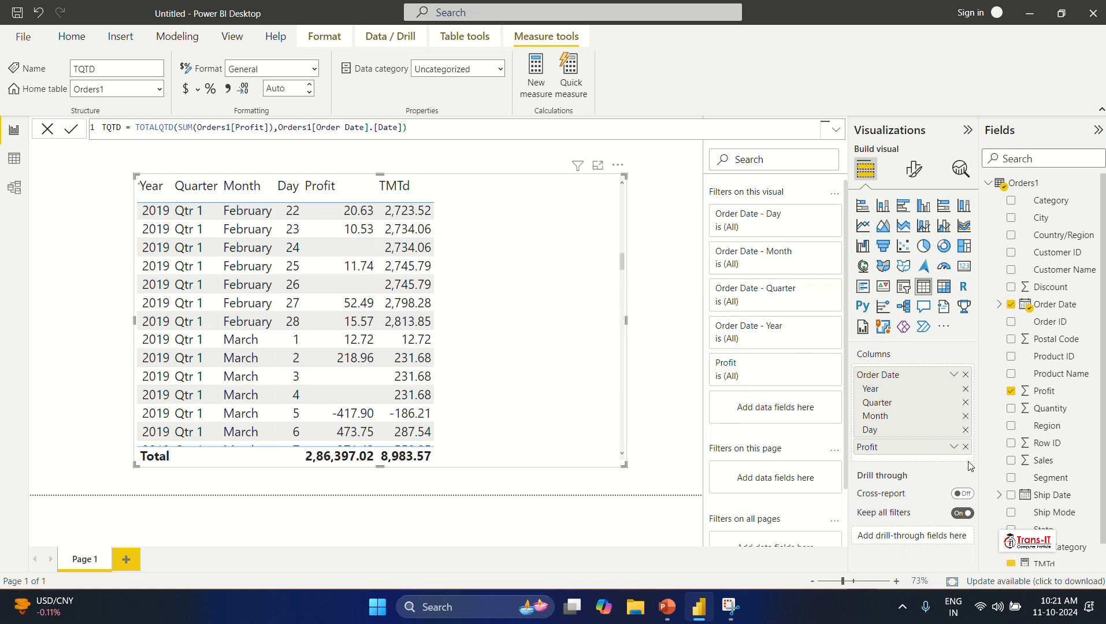
scroll(1090, 516, "down", 1)
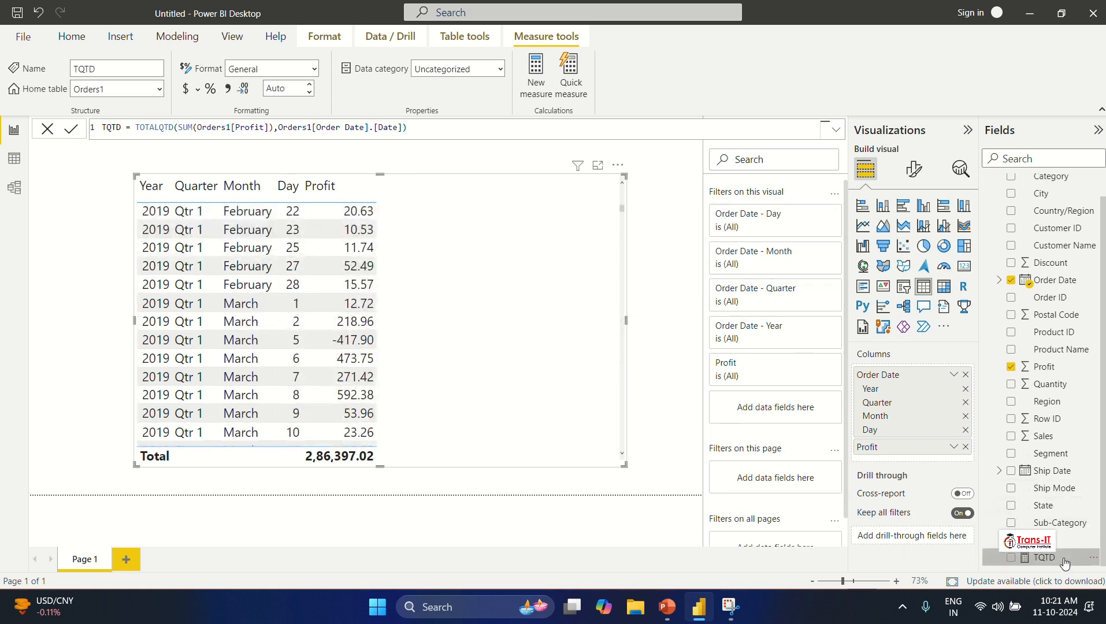
left_click_drag(1065, 559, 937, 457)
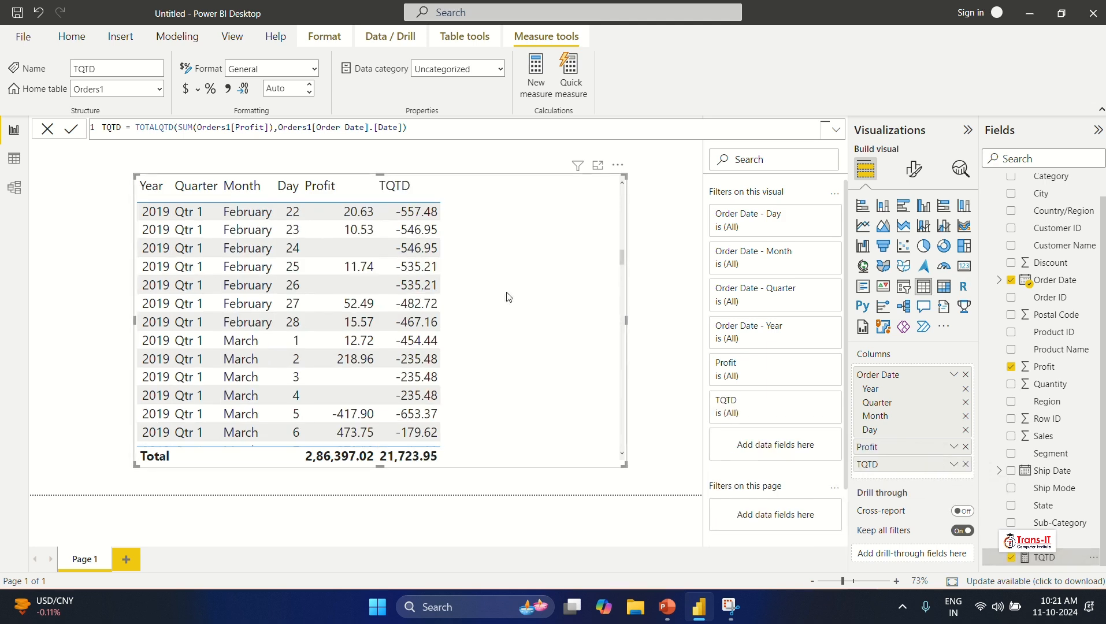
Remove the Day level of Order Date from the table visual, review the monthly TQTD values from January 2019, and deselect the visual.
scroll(508, 297, "up", 10)
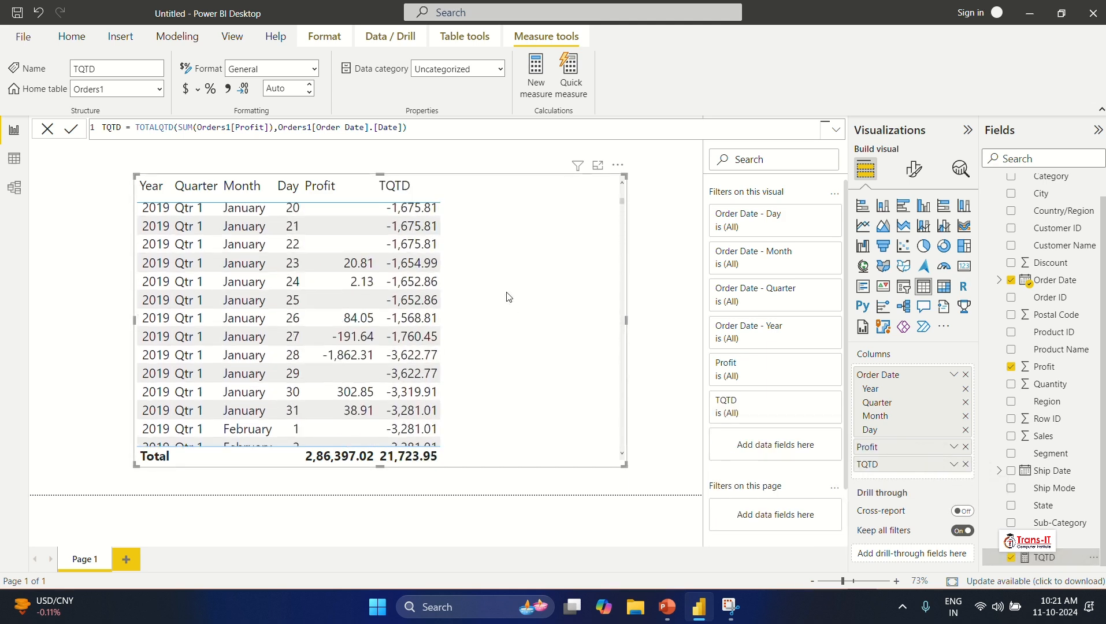
left_click(966, 430)
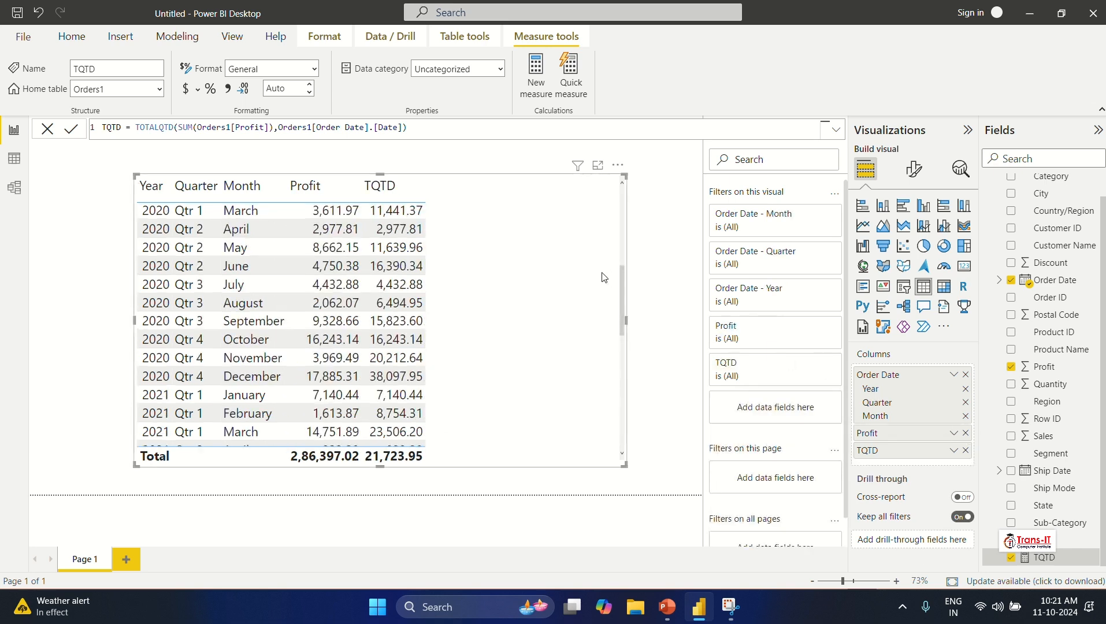
scroll(603, 278, "up", 5)
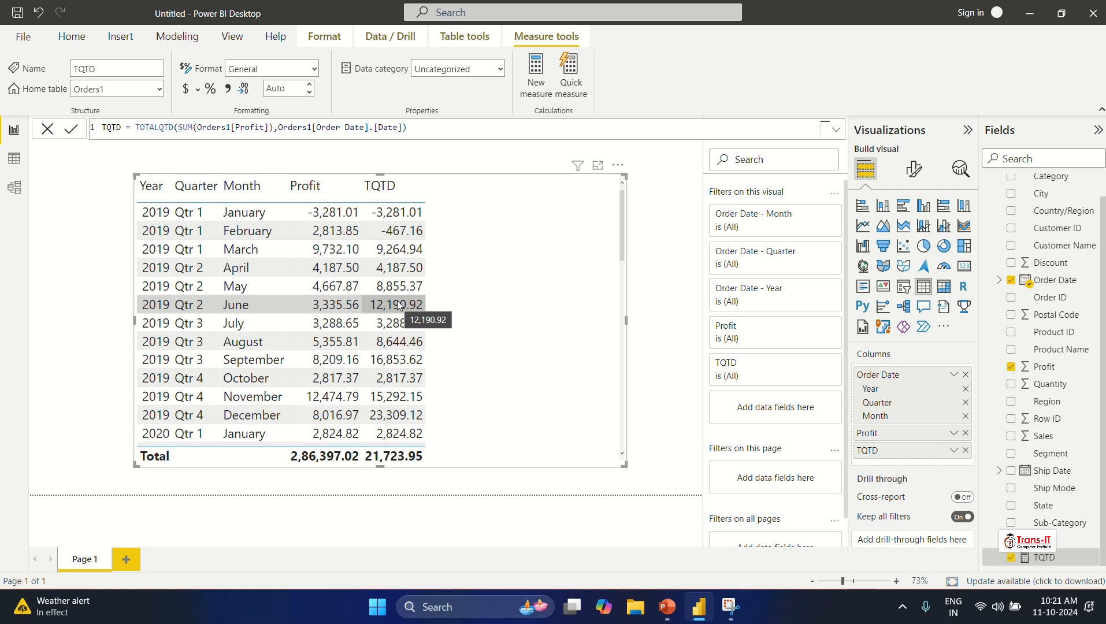
left_click(657, 264)
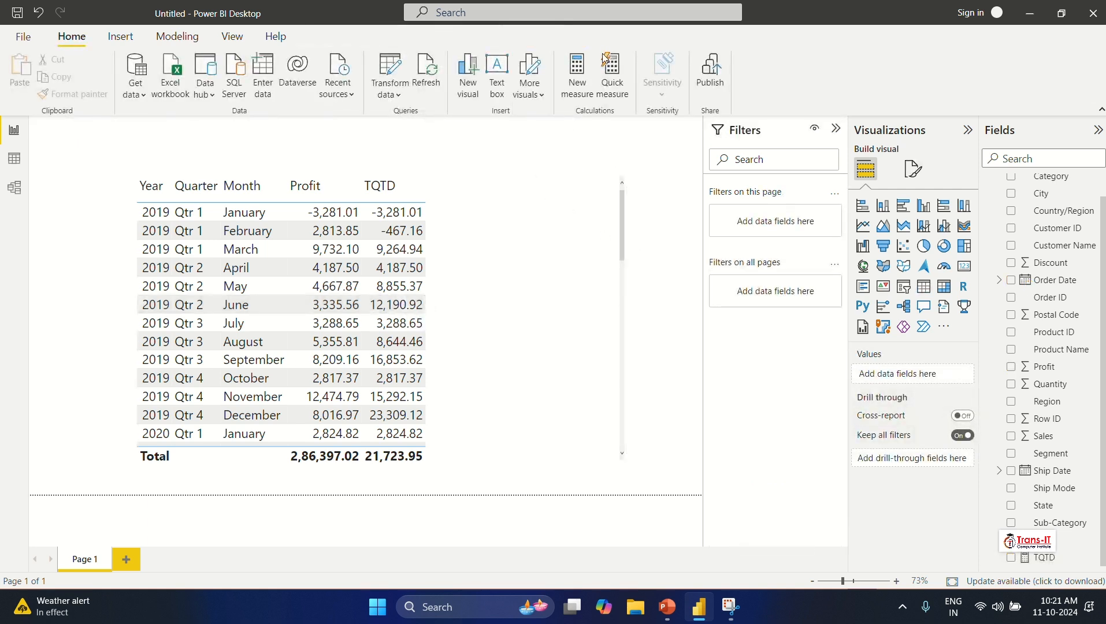
Start a new measure TYD using TOTALYTD with SUM(Orders1[Profit]) as its expression.
left_click(569, 74)
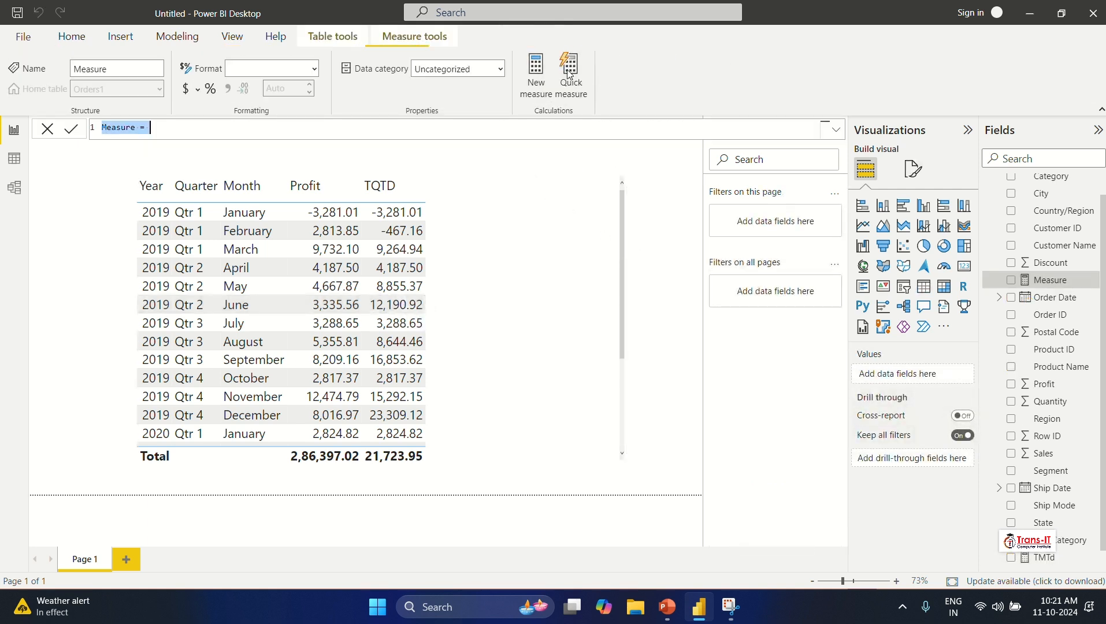
type("TYD")
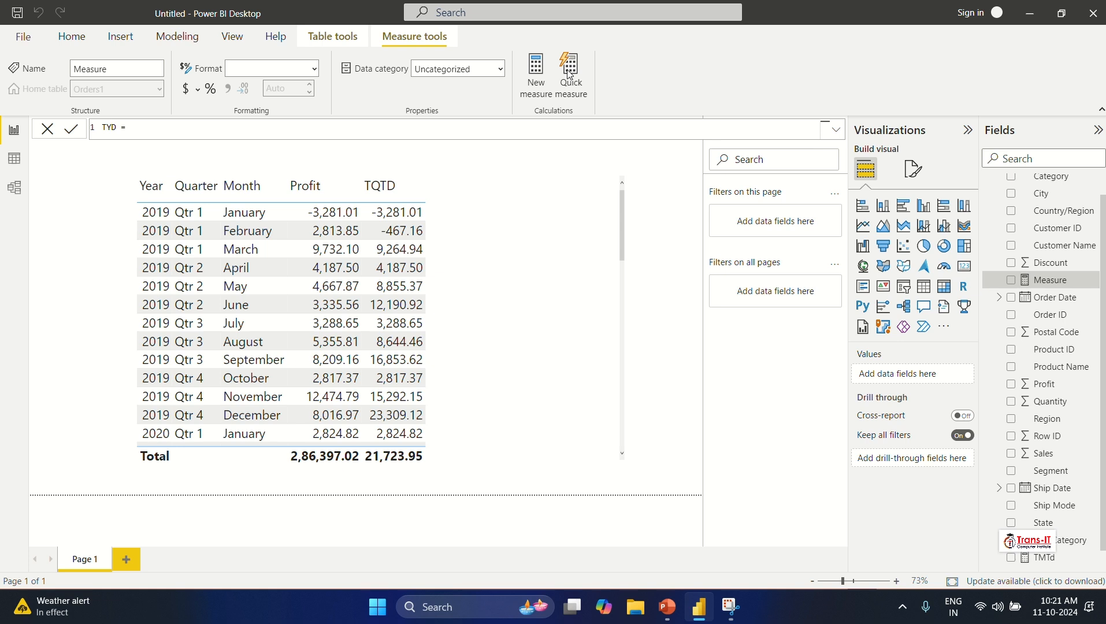
type(" = tota")
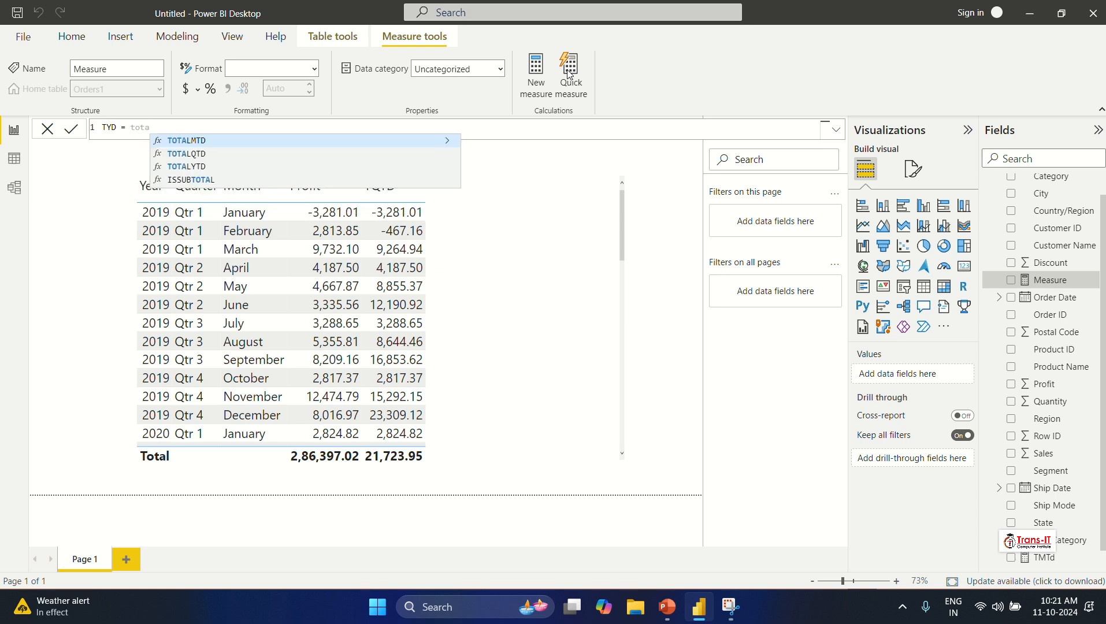
key("Down")
key("Down")
key("Tab")
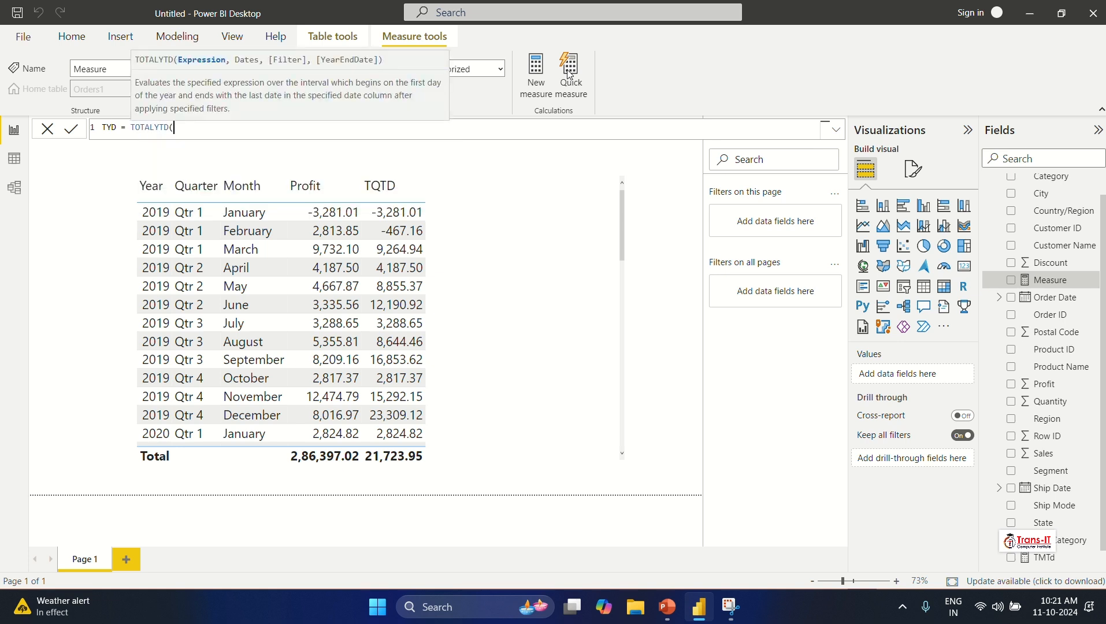
type("sum")
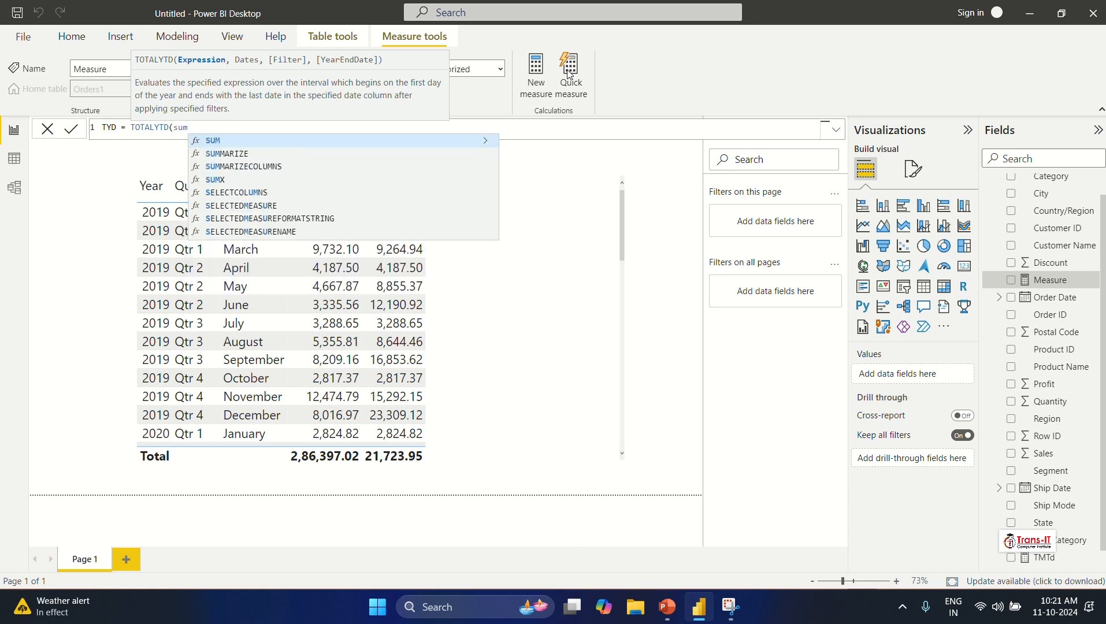
key("Tab")
type("prof")
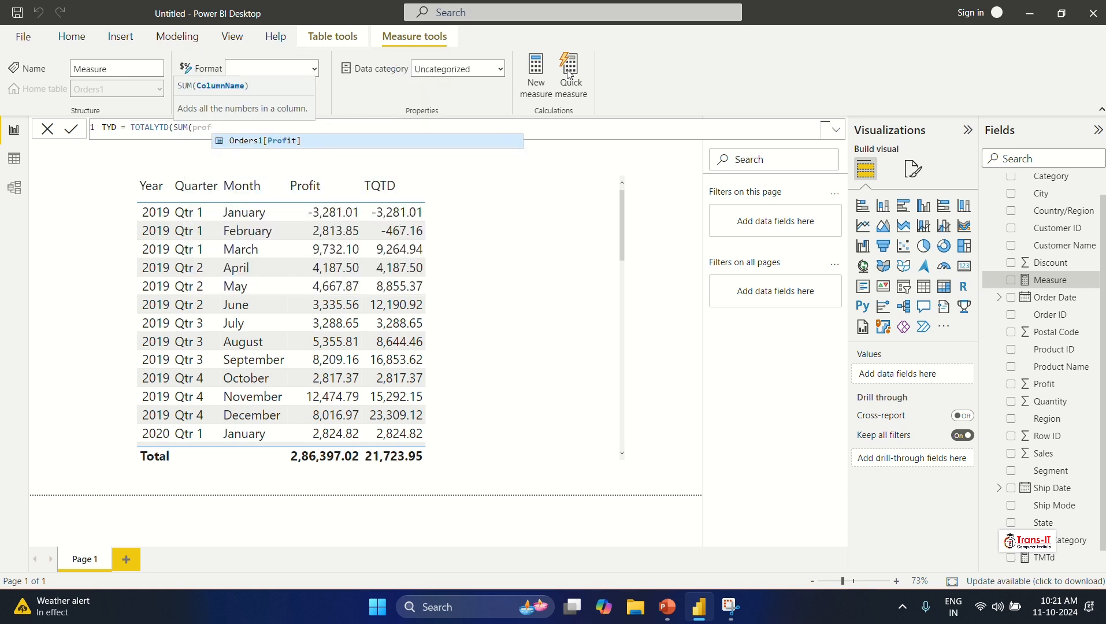
key("Tab")
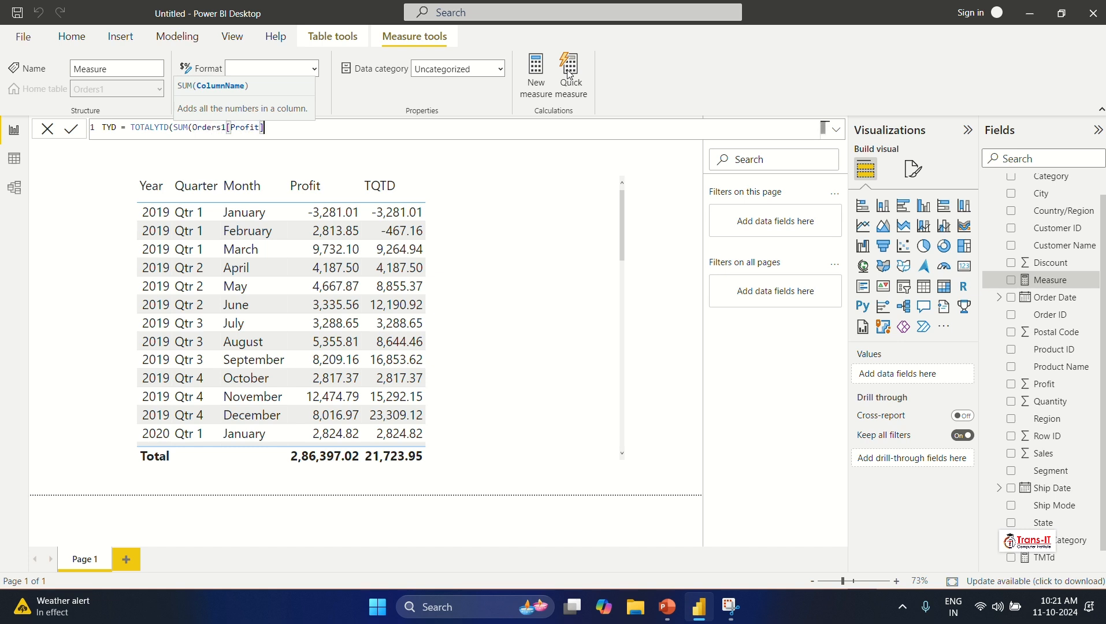
type("),")
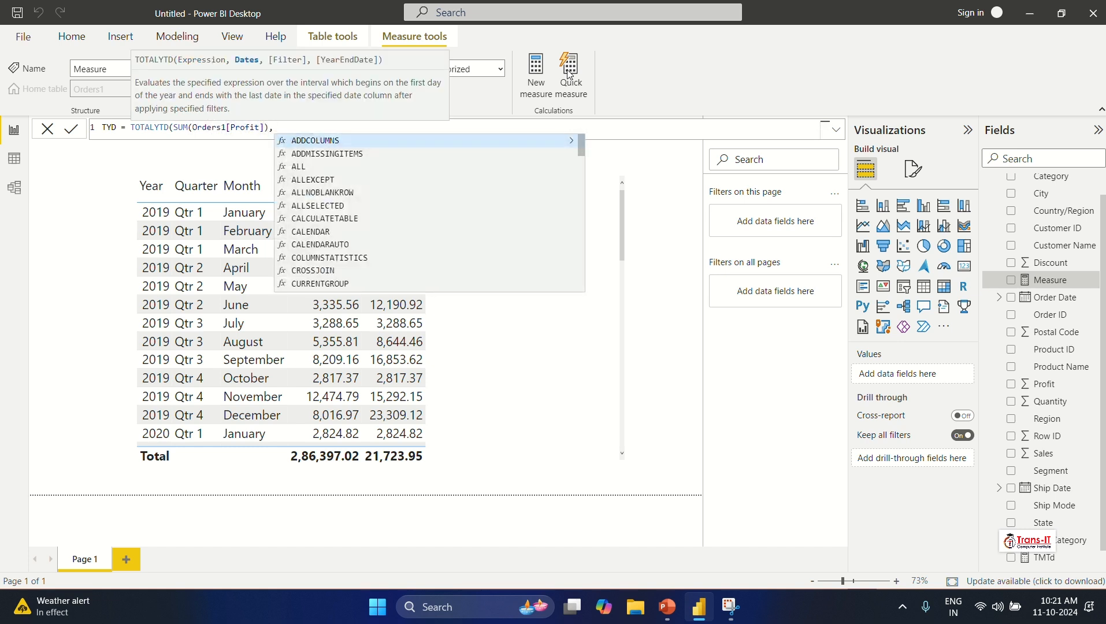
Complete the TYD measure with Orders1[Order Date].[Date] as the dates argument and commit it.
type("order")
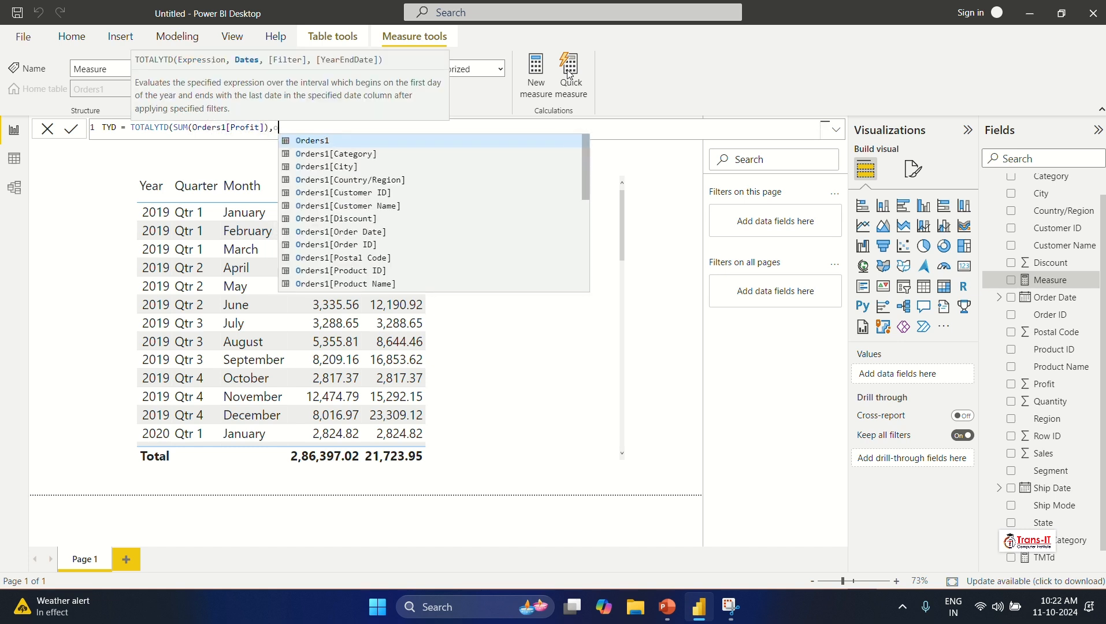
key("Down")
key("Down")
key("Down")
key("Down")
key("Down")
key("Down")
key("Down")
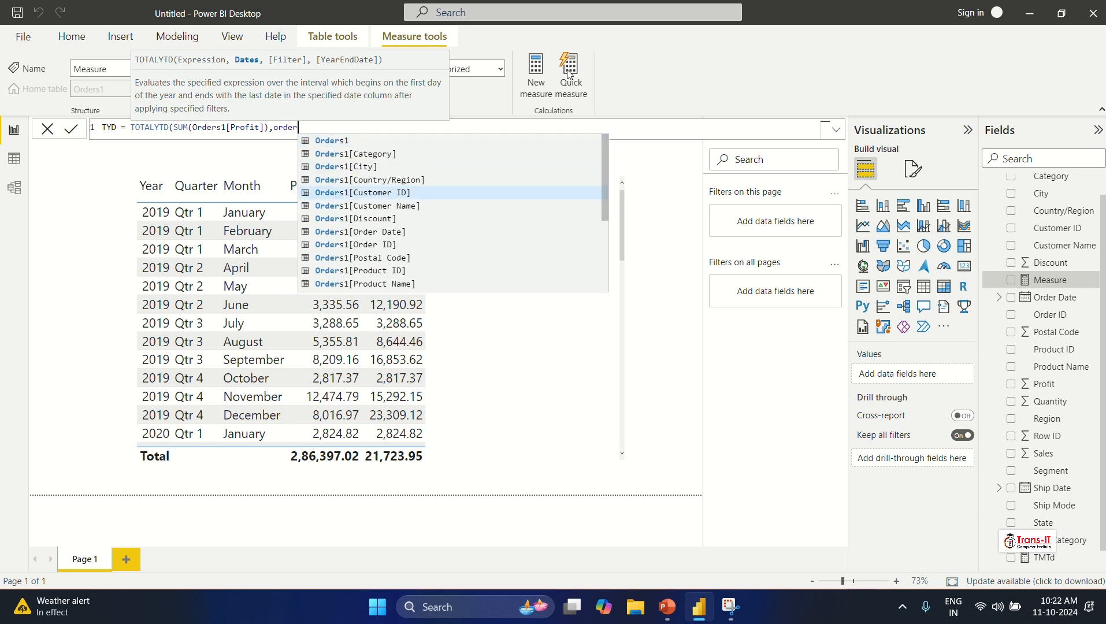
key("Tab")
key("Tab")
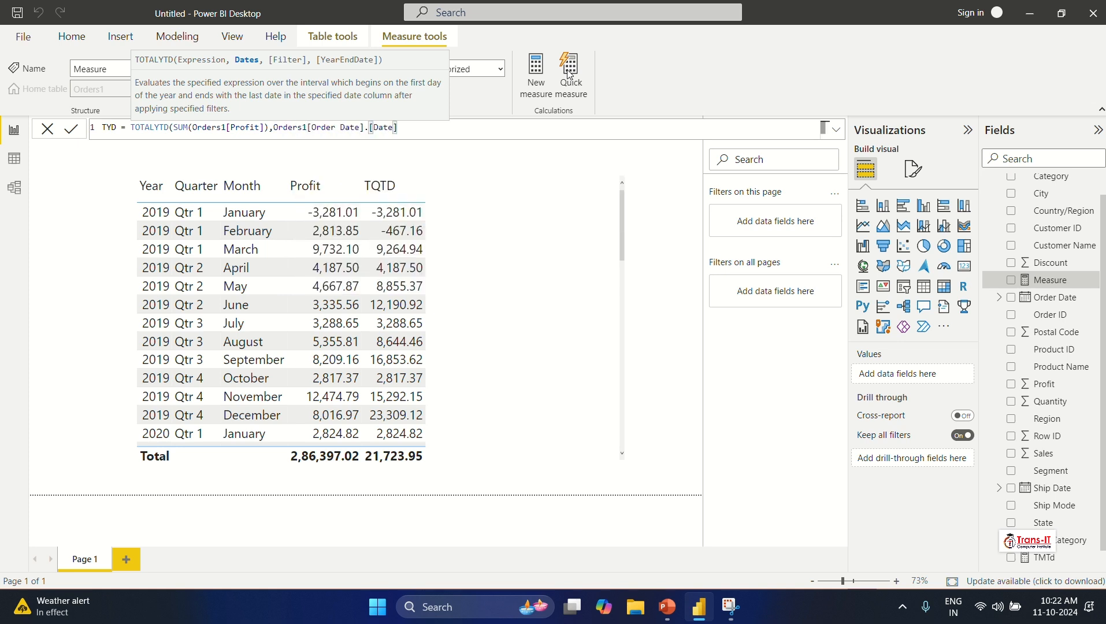
type(")")
key("Return")
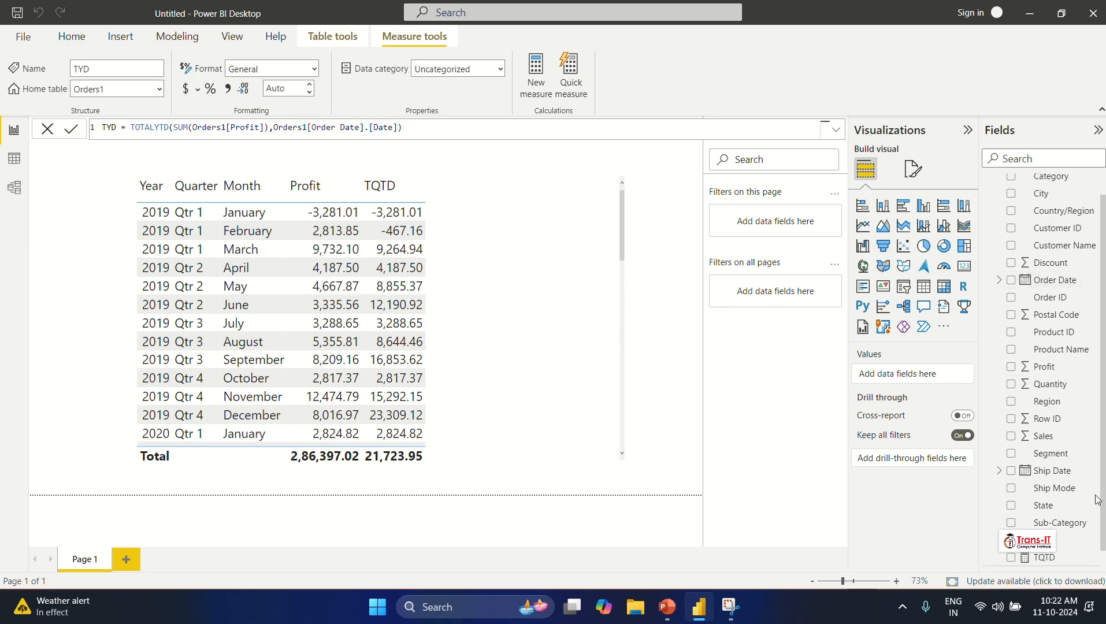
Replace TQTD with the TYD measure in the table visual's columns.
left_click(580, 377)
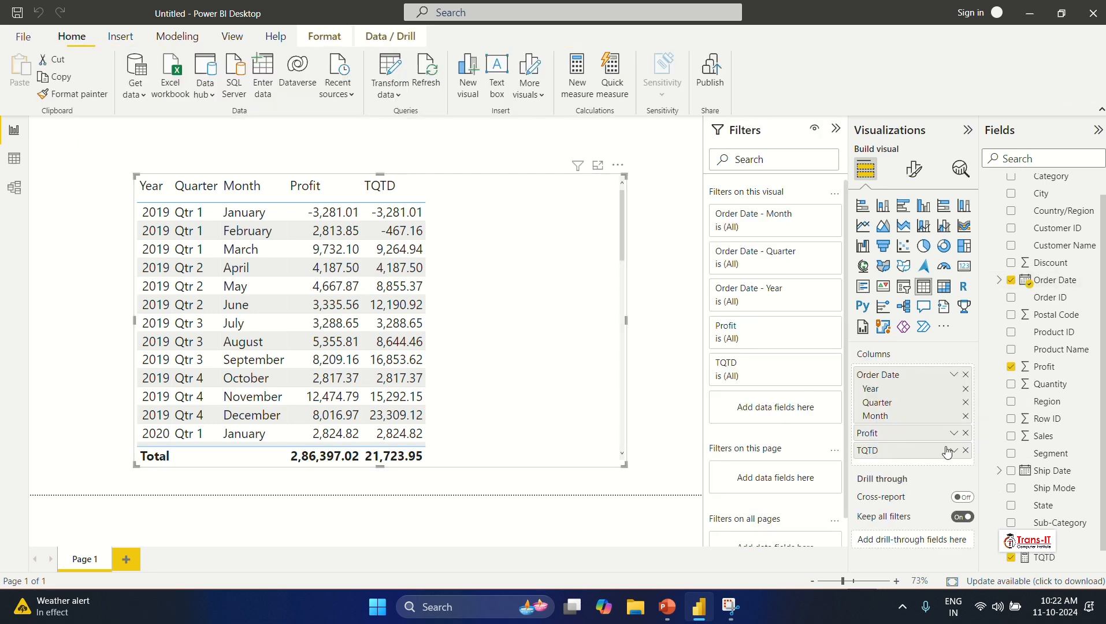
left_click(966, 450)
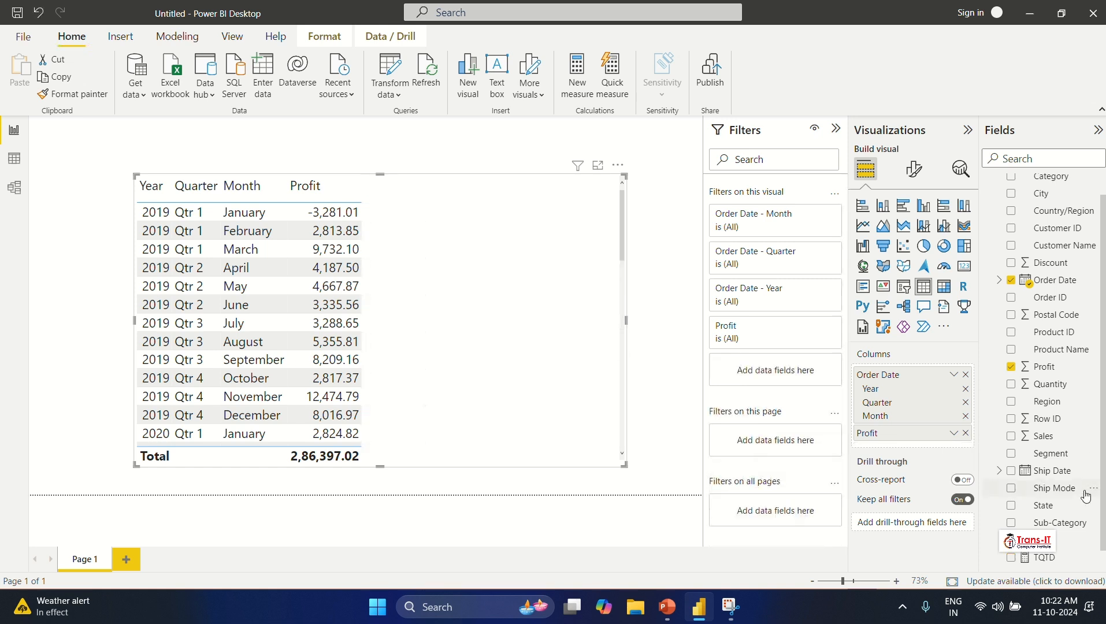
scroll(1086, 496, "down", 1)
left_click_drag(1043, 558, 925, 450)
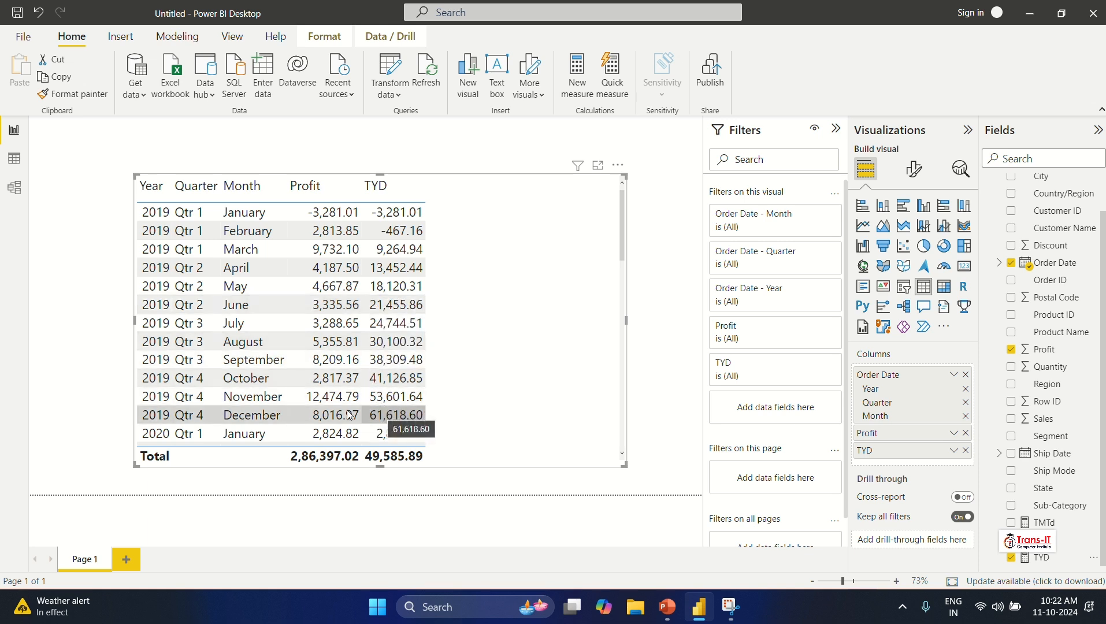
Examine the monthly TYD values against Profit across the year changes from 2019 to 2022.
scroll(316, 411, "down", 1)
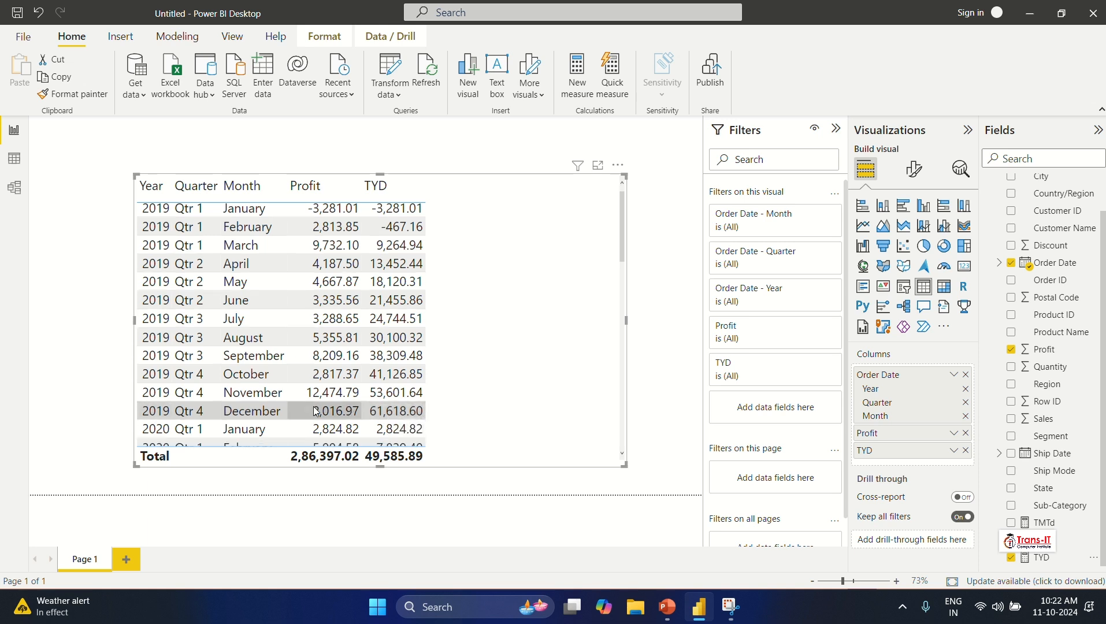
scroll(315, 411, "down", 3)
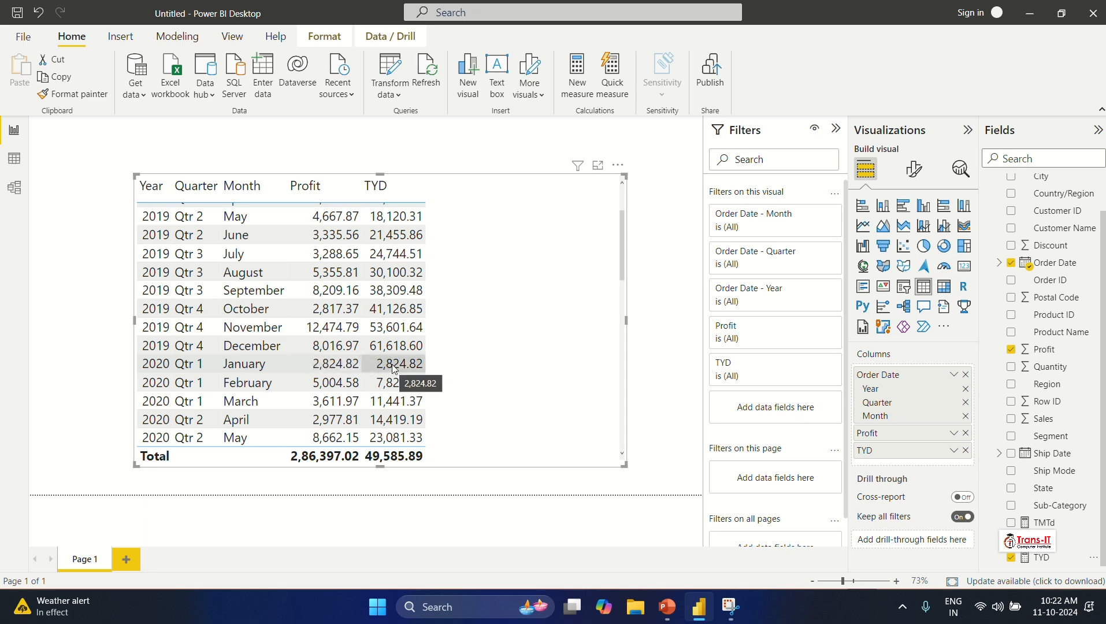
scroll(394, 368, "down", 12)
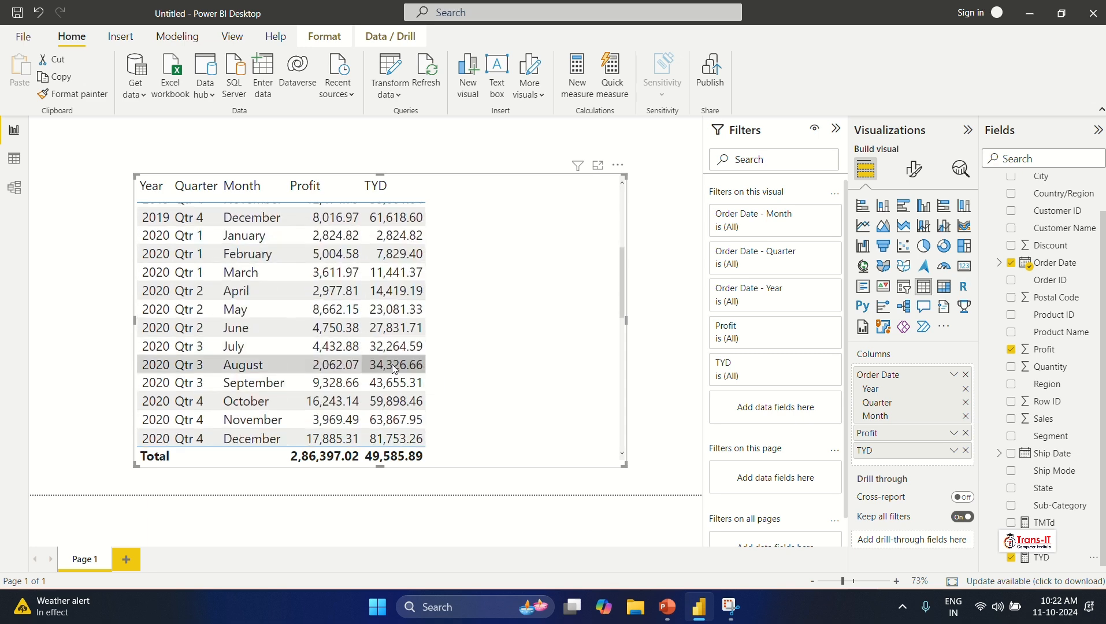
scroll(394, 369, "down", 5)
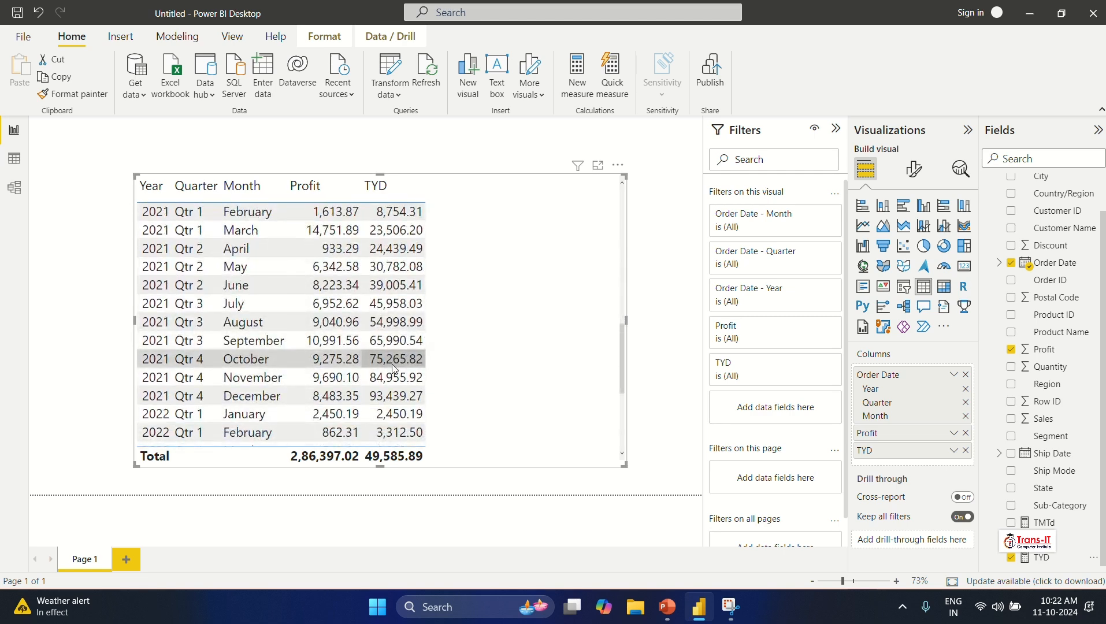
scroll(393, 369, "up", 2)
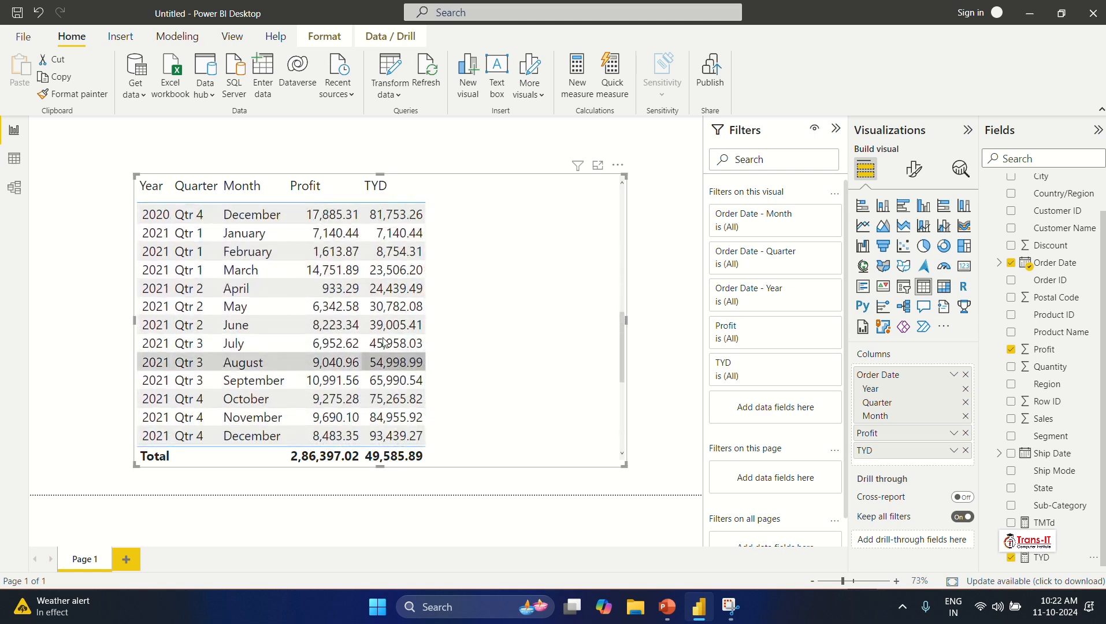